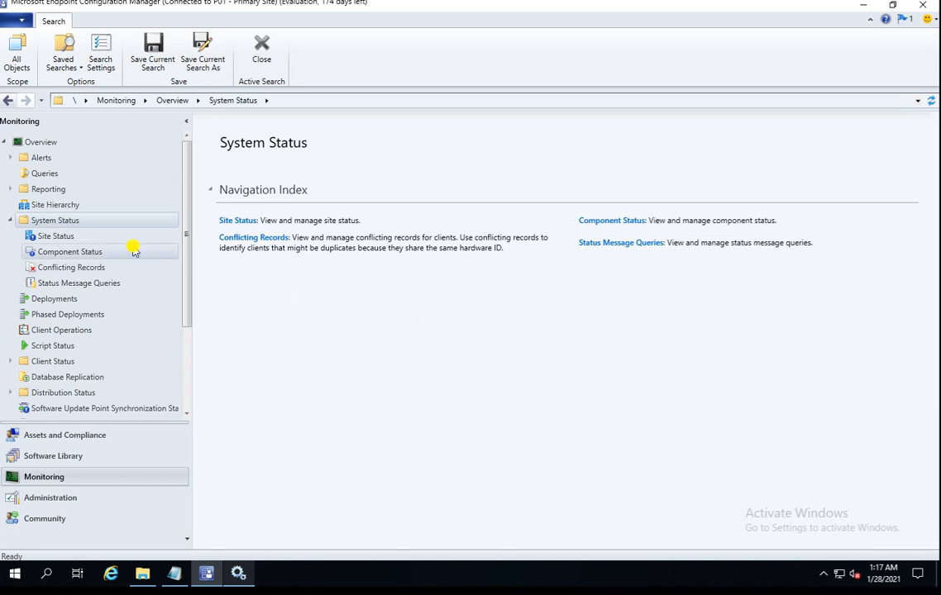
# Step: Open Site Status under System Status and go through every site system role, from the component server to the transaction log
pyautogui.click(57, 237)
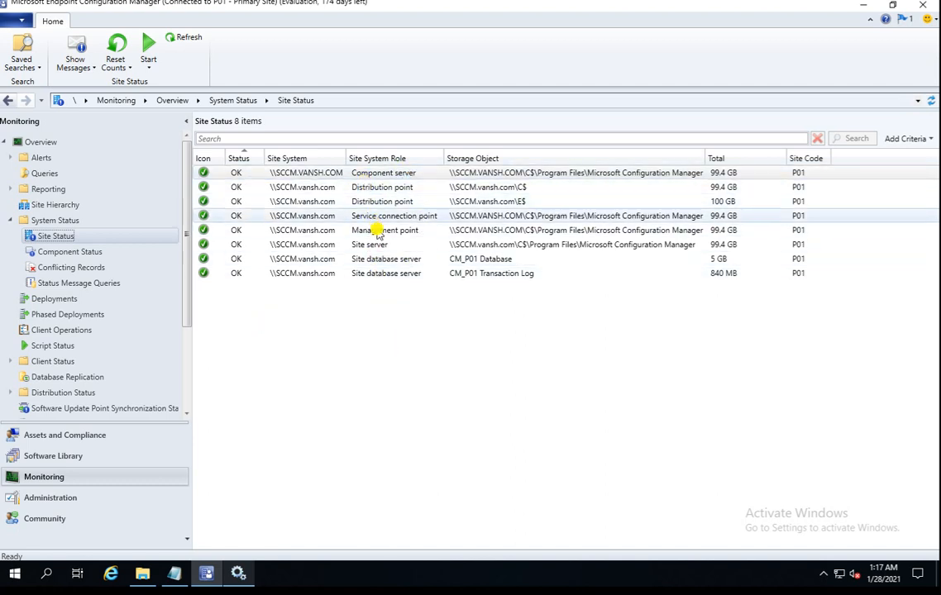
pyautogui.click(386, 278)
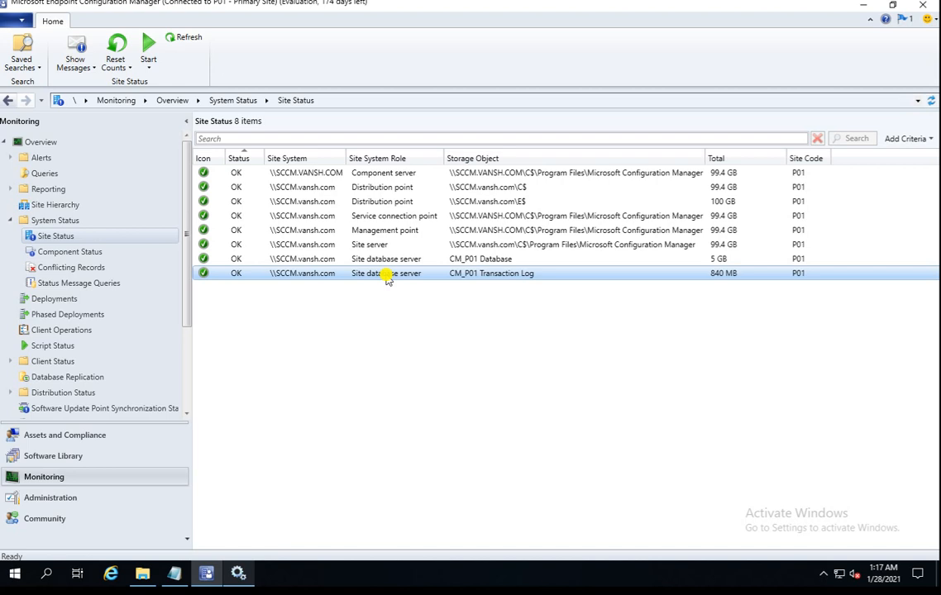
pyautogui.click(395, 175)
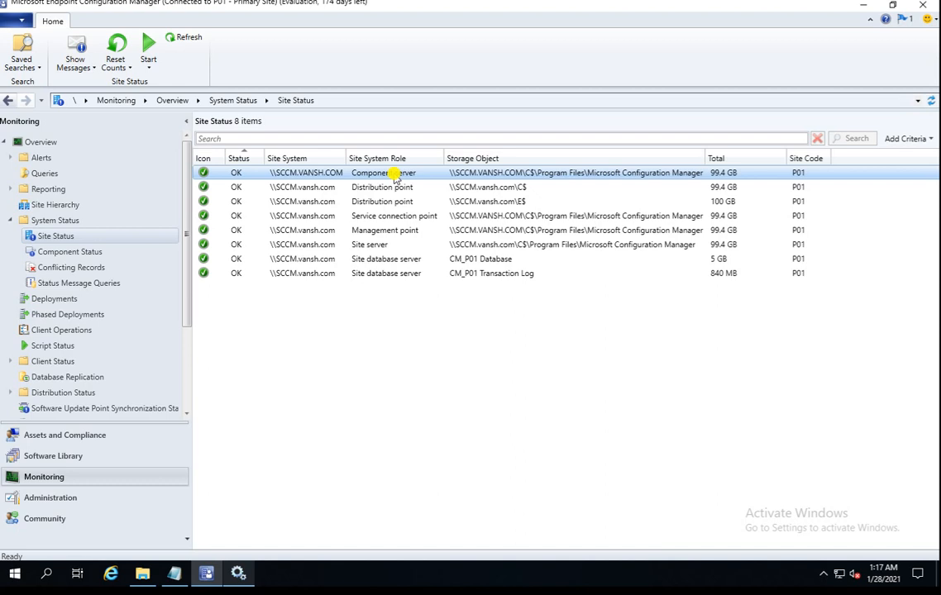
pyautogui.press('Down')
pyautogui.press('Down')
pyautogui.press('Down')
pyautogui.press('Down')
pyautogui.press('Down')
pyautogui.press('Down')
pyautogui.press('Down')
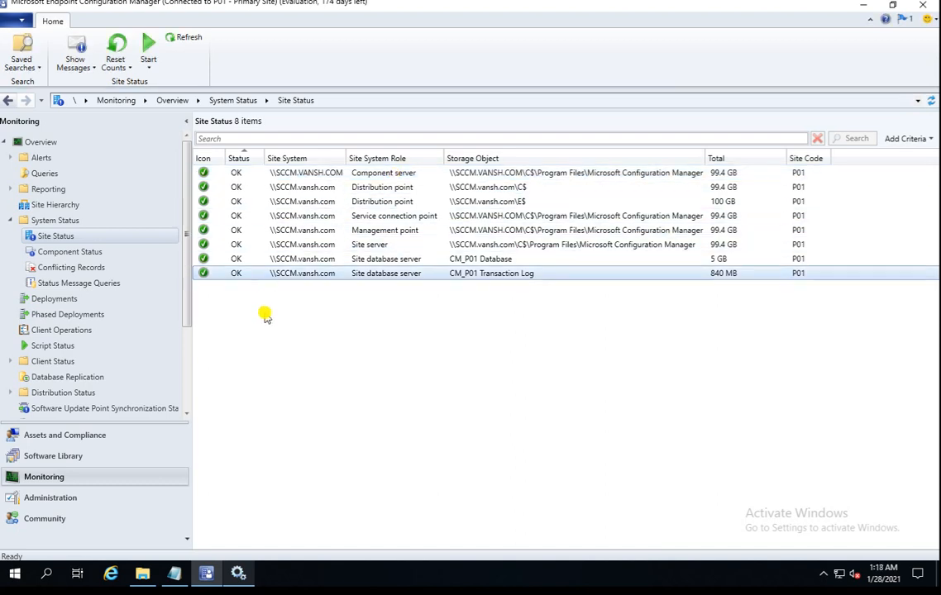
# Step: Switch between the Component Status and Site Status views, finishing on the component server entry in Site Status
pyautogui.click(86, 251)
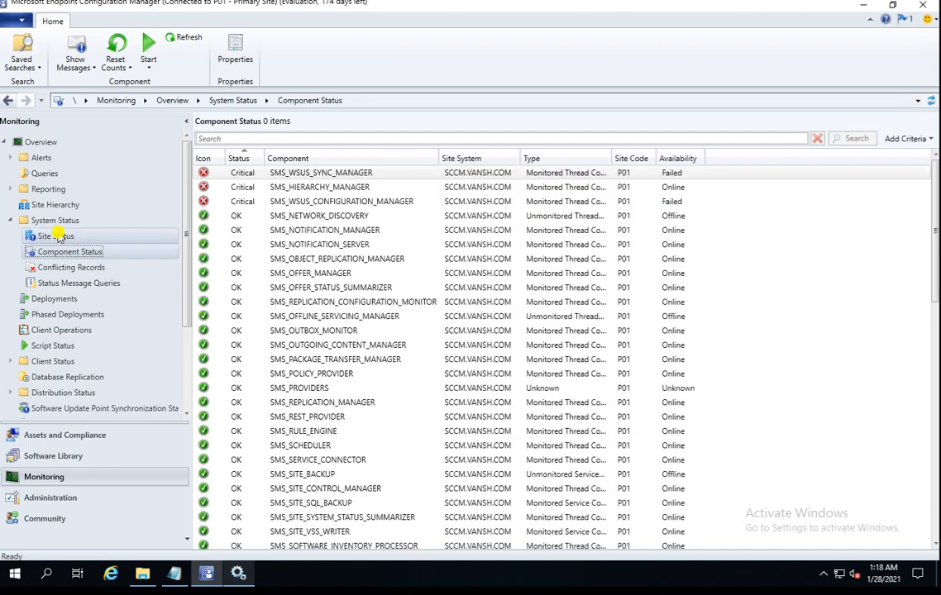
pyautogui.click(60, 235)
pyautogui.click(82, 251)
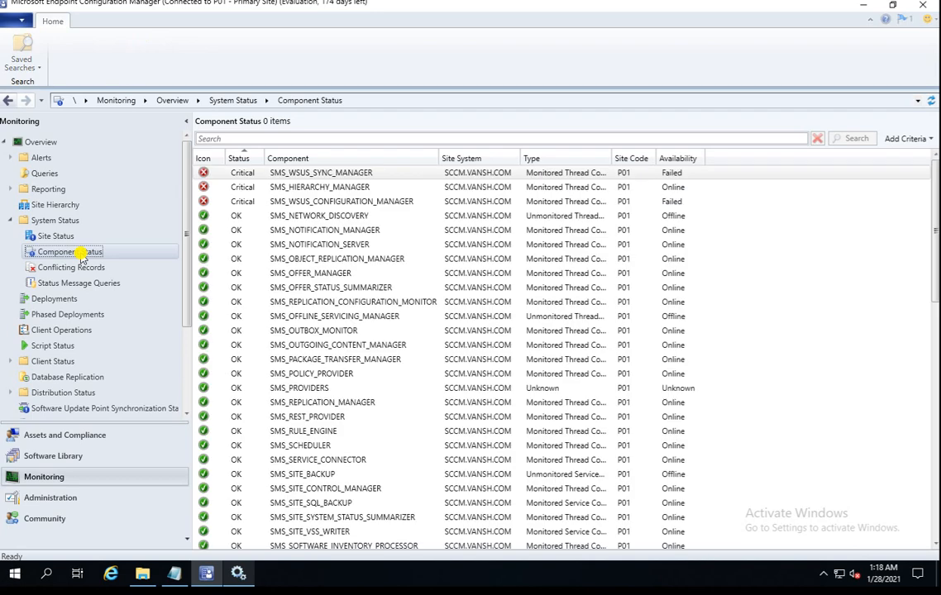
pyautogui.click(57, 236)
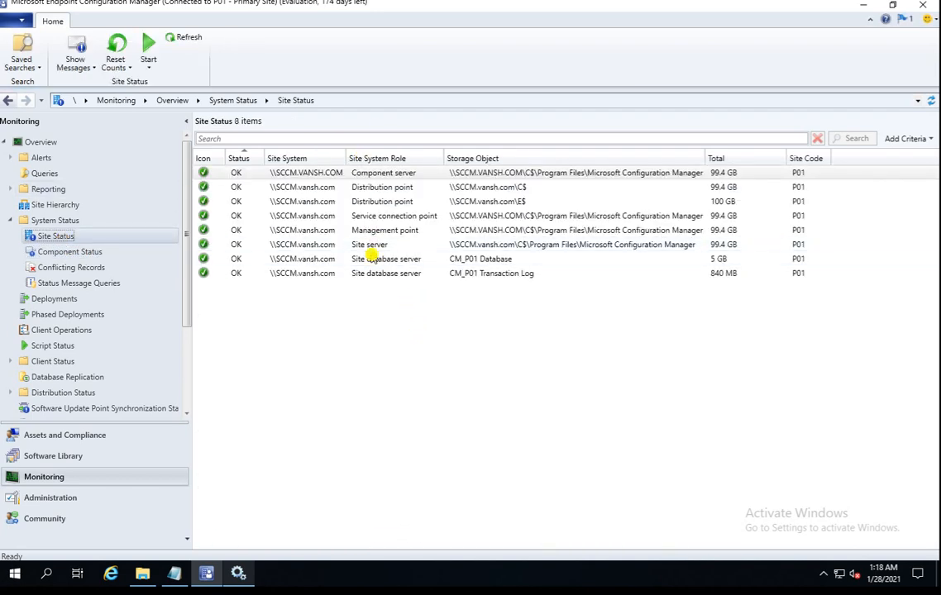
pyautogui.click(241, 174)
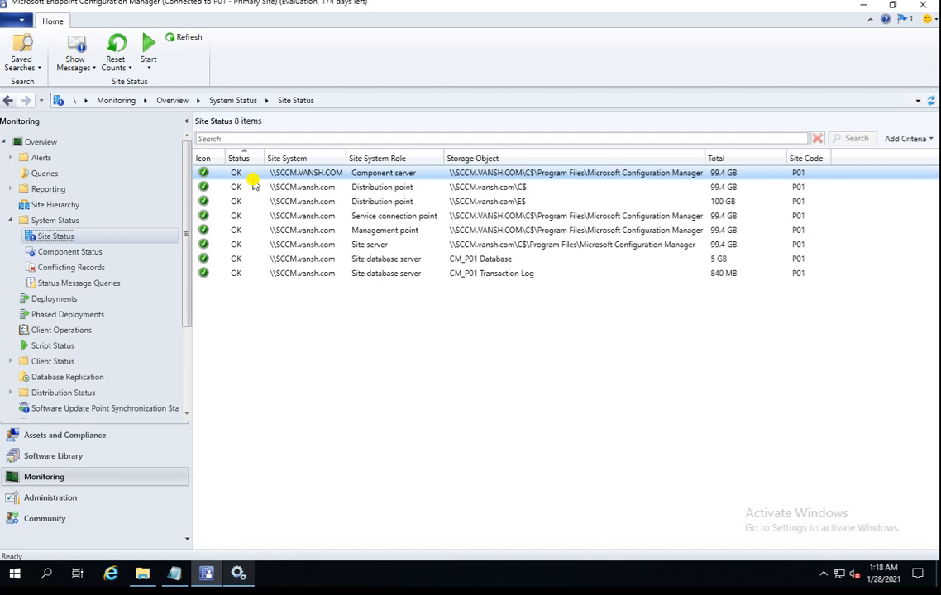
# Step: Open Component Status and go through the three critical components: SMS_WSUS_SYNC_MANAGER, SMS_HIERARCHY_MANAGER and SMS_WSUS_CONFIGURATION_MANAGER
pyautogui.click(95, 251)
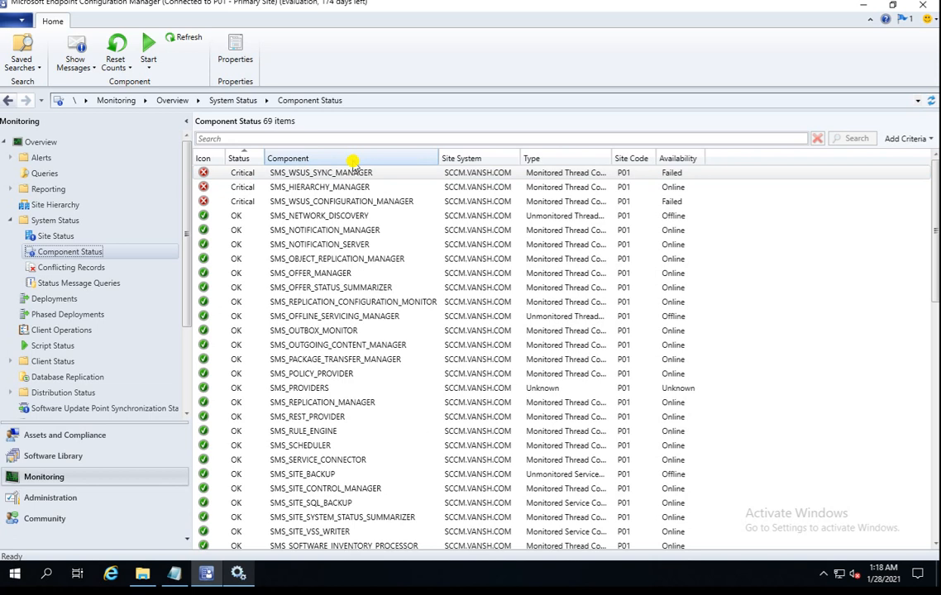
pyautogui.click(251, 175)
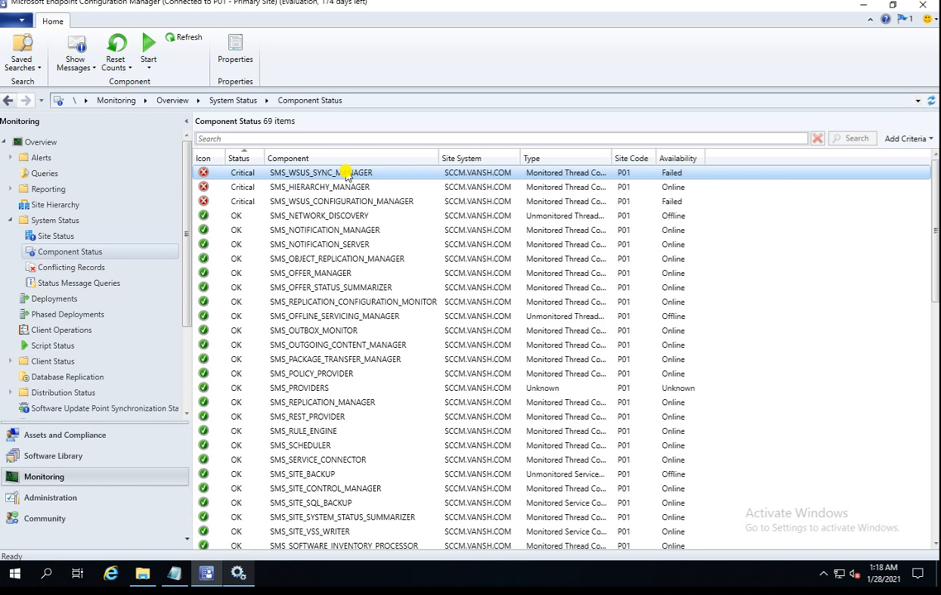
pyautogui.click(321, 188)
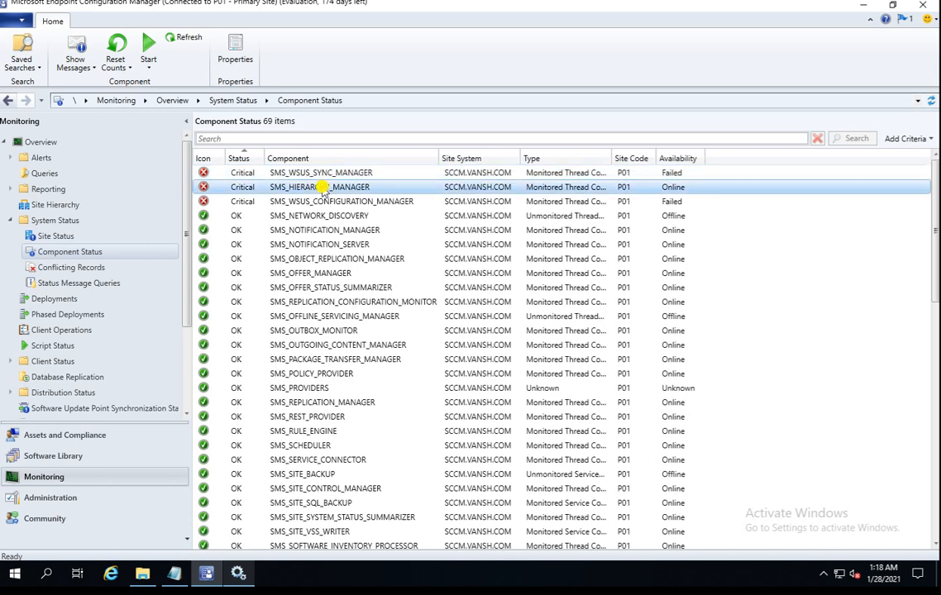
pyautogui.click(335, 201)
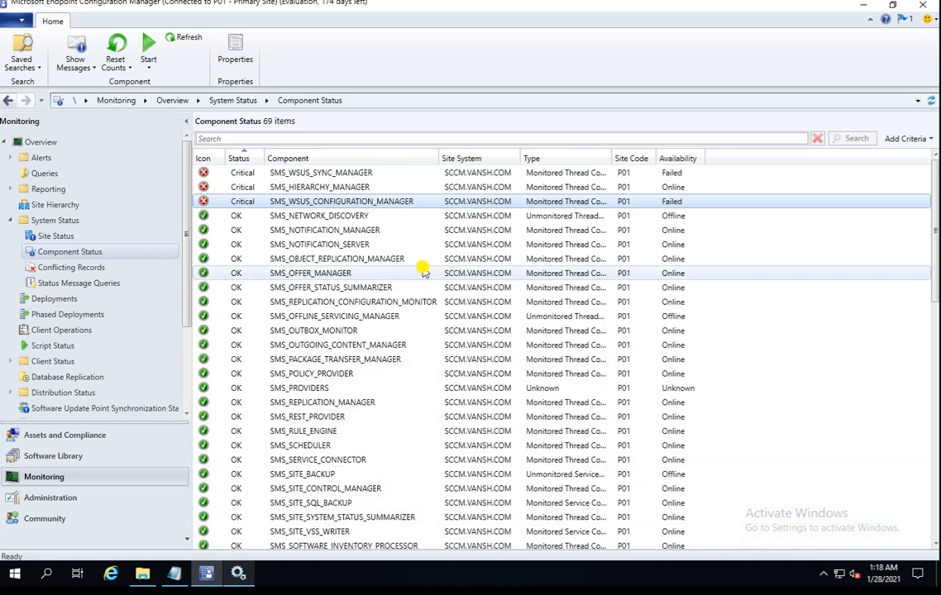
# Step: Select SMS_SITE_COMPONENT_MANAGER at the end of the component list and fit the Type column to its contents
pyautogui.click(935, 521)
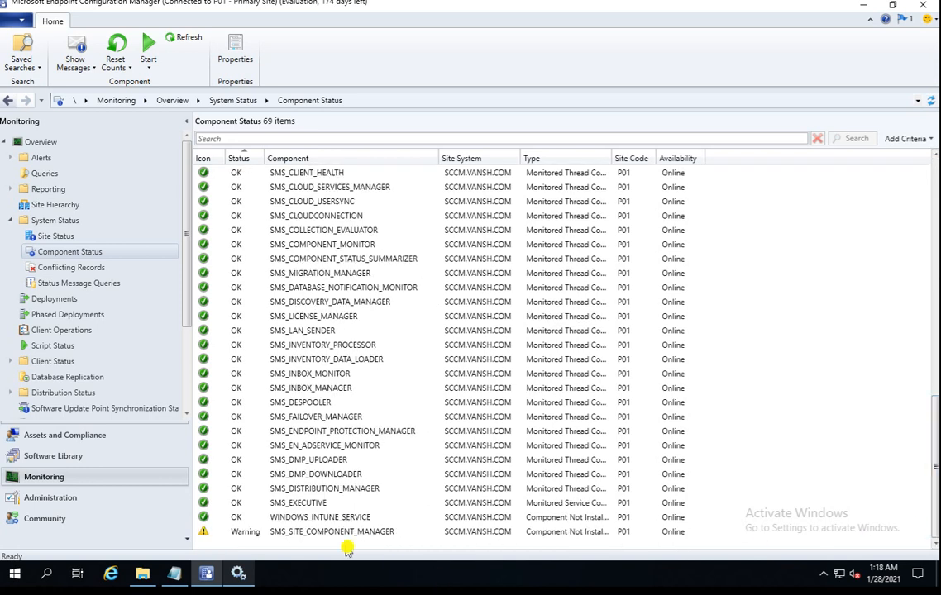
pyautogui.click(318, 532)
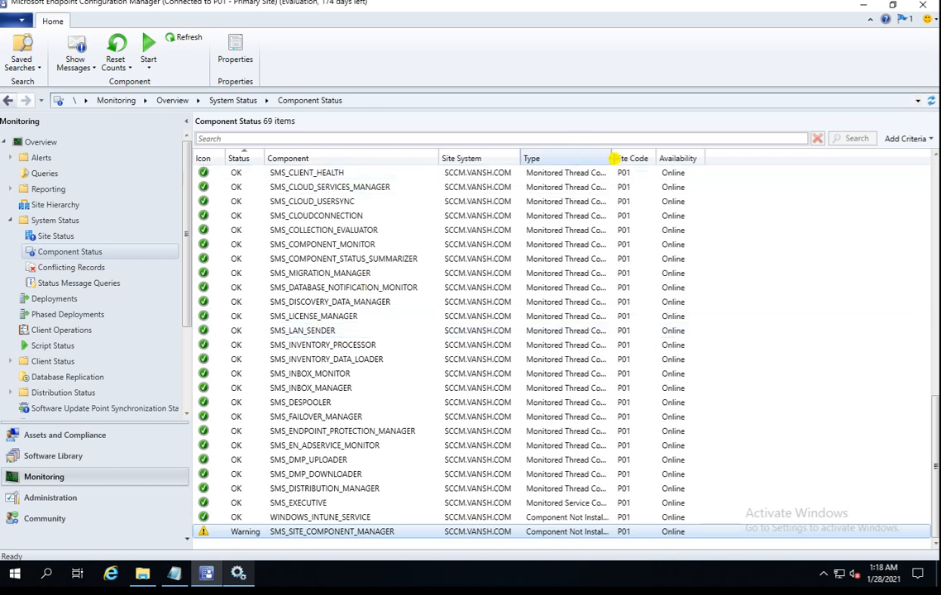
pyautogui.doubleClick(612, 158)
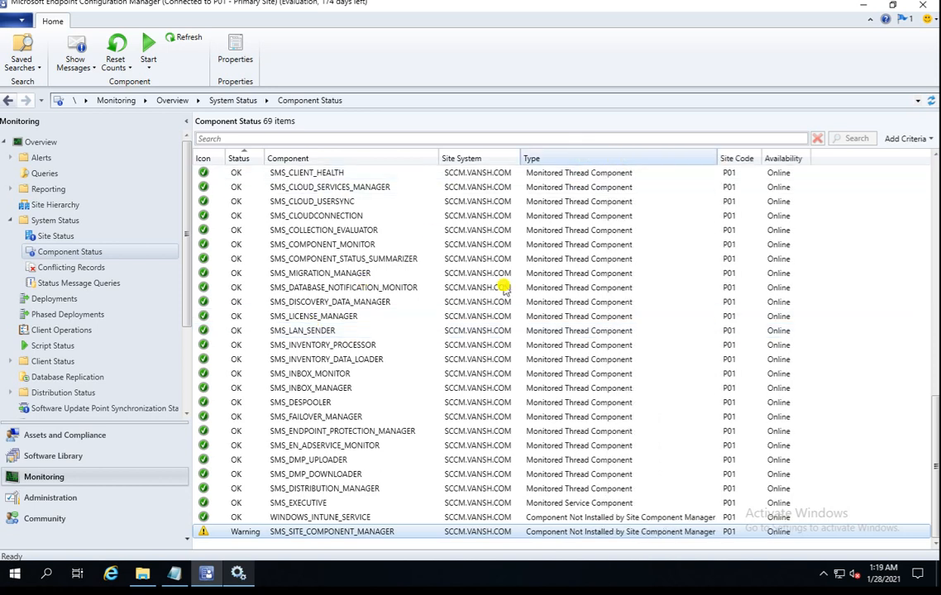
# Step: Show all status messages for SMS_SITE_COMPONENT_MANAGER since 1 day ago, maximizing the viewer and fitting the Description column to its contents
pyautogui.rightClick(343, 538)
pyautogui.moveTo(424, 464)
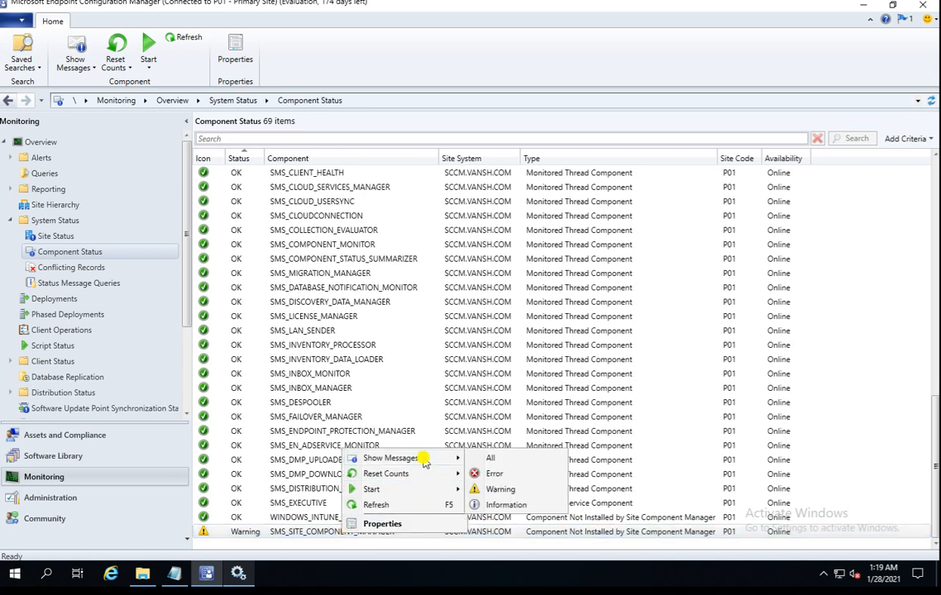
pyautogui.click(502, 459)
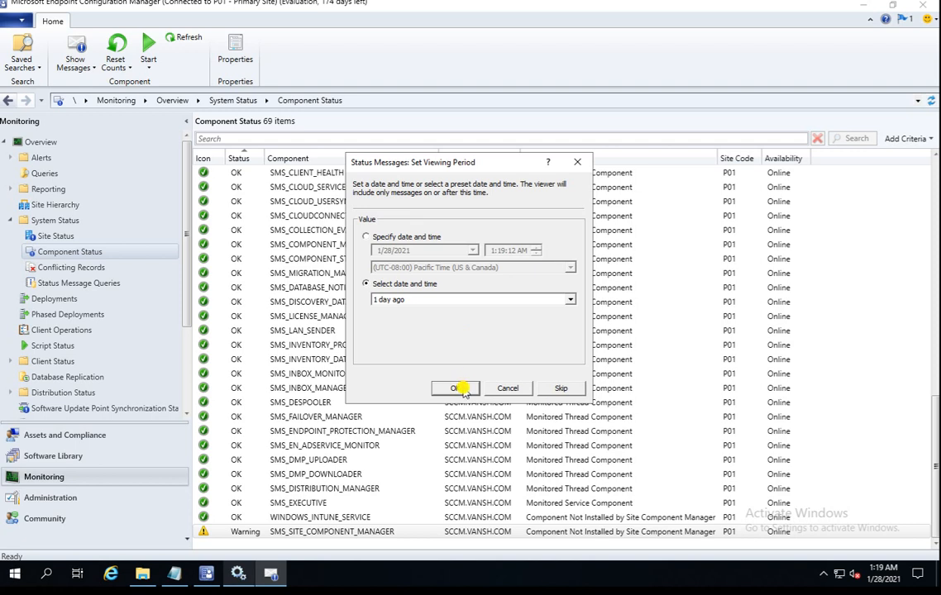
pyautogui.click(457, 388)
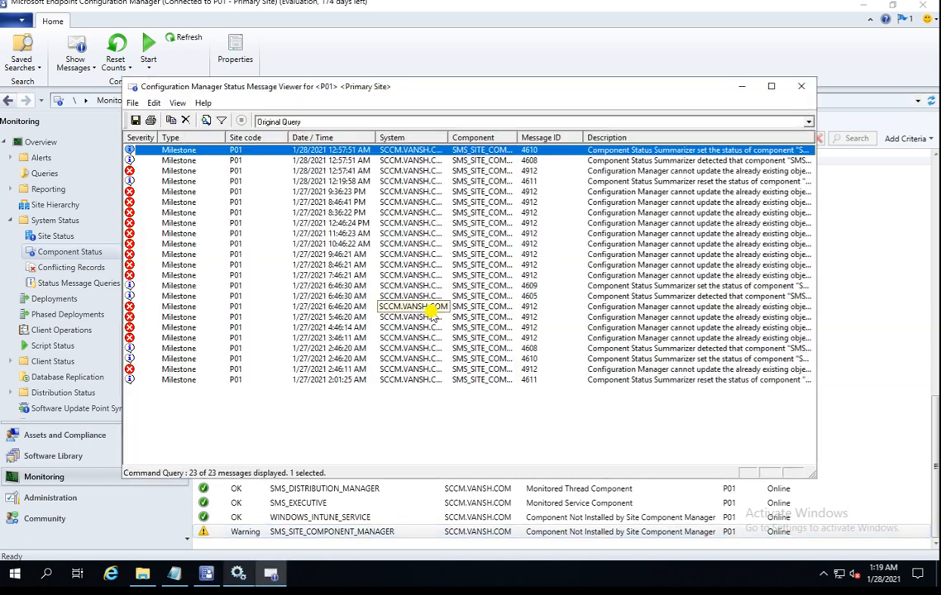
pyautogui.click(771, 86)
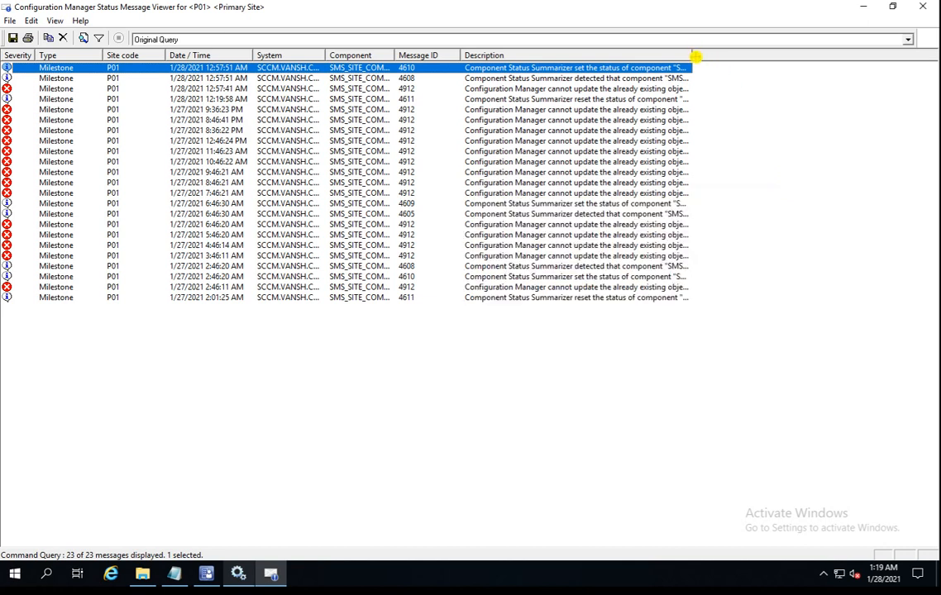
pyautogui.doubleClick(693, 56)
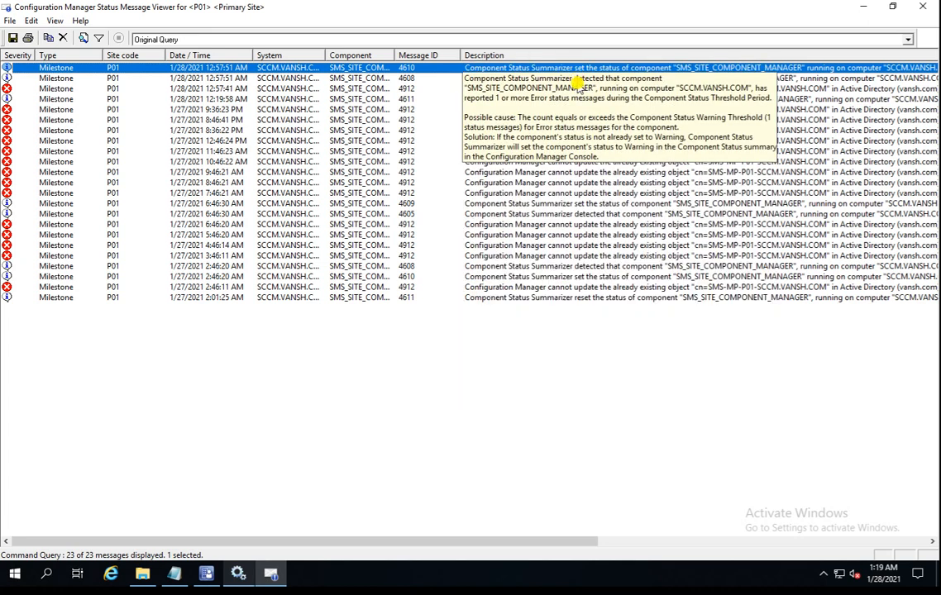
# Step: Read the full descriptions of the latest status messages, including IDs 4610, 4608 and 4912, and close the message viewer
pyautogui.click(572, 77)
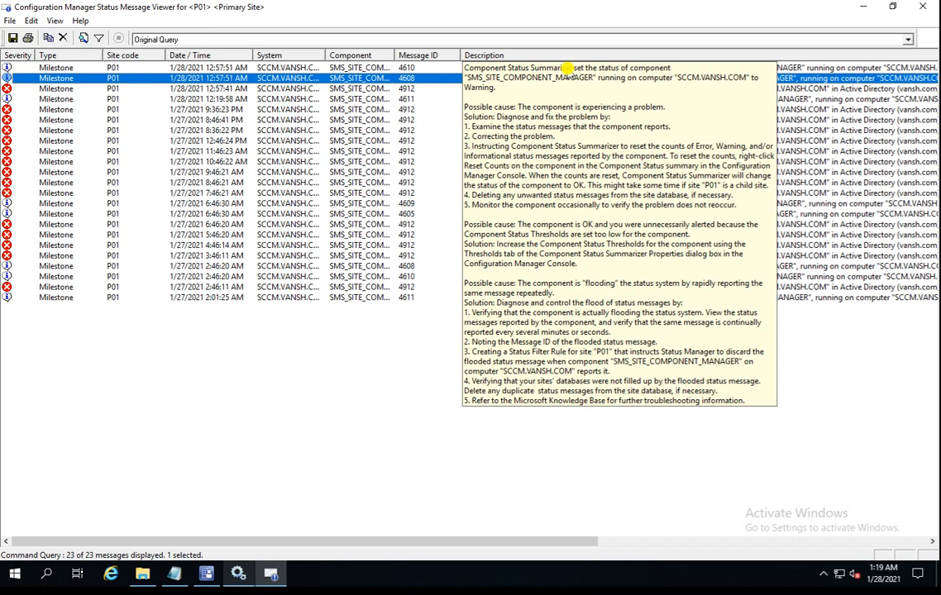
pyautogui.click(569, 69)
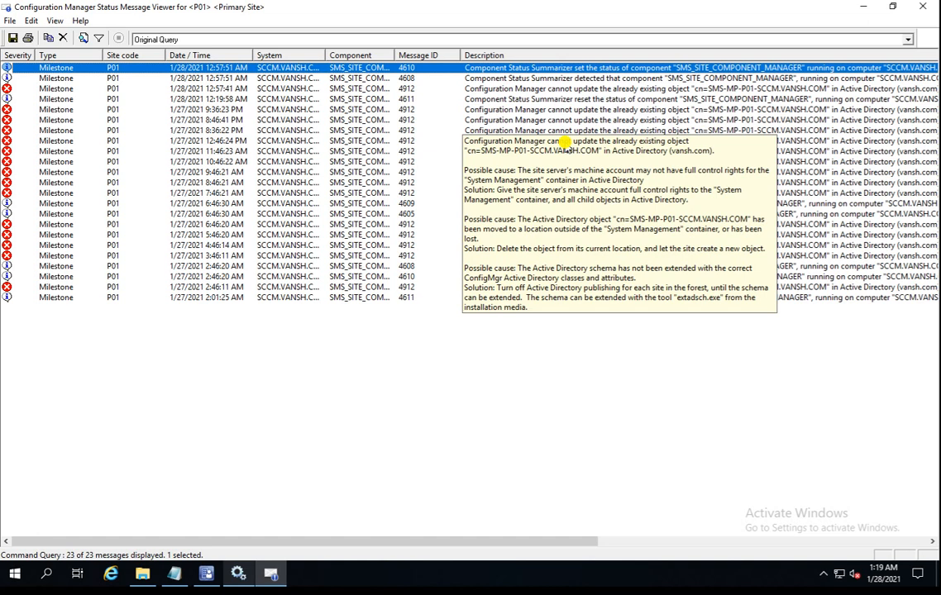
pyautogui.moveTo(537, 79)
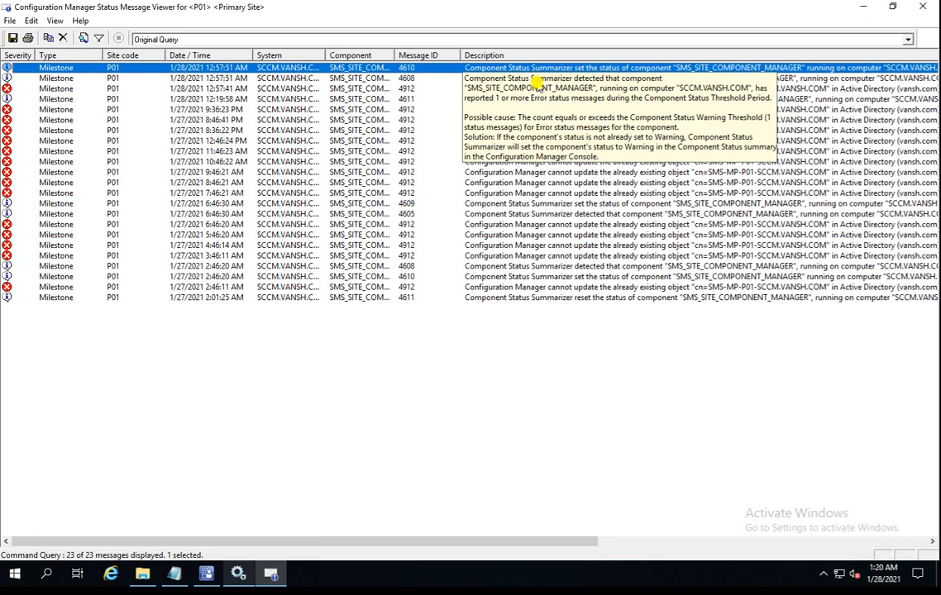
pyautogui.click(539, 87)
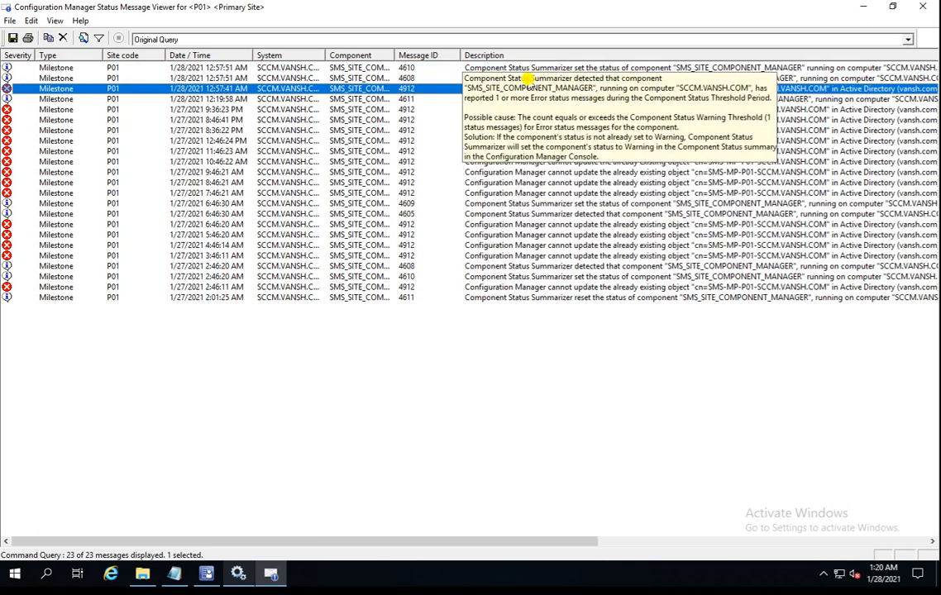
pyautogui.click(526, 79)
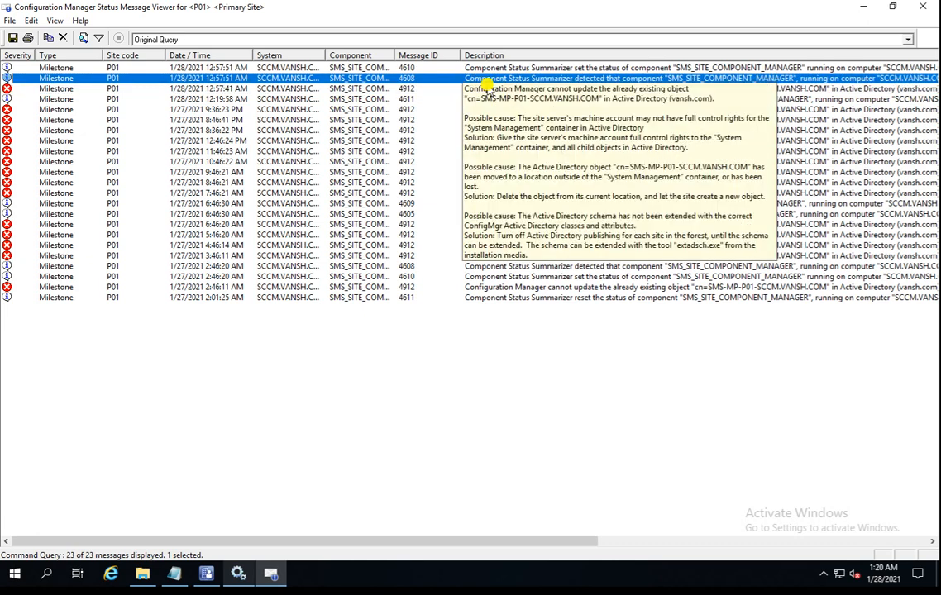
pyautogui.click(520, 69)
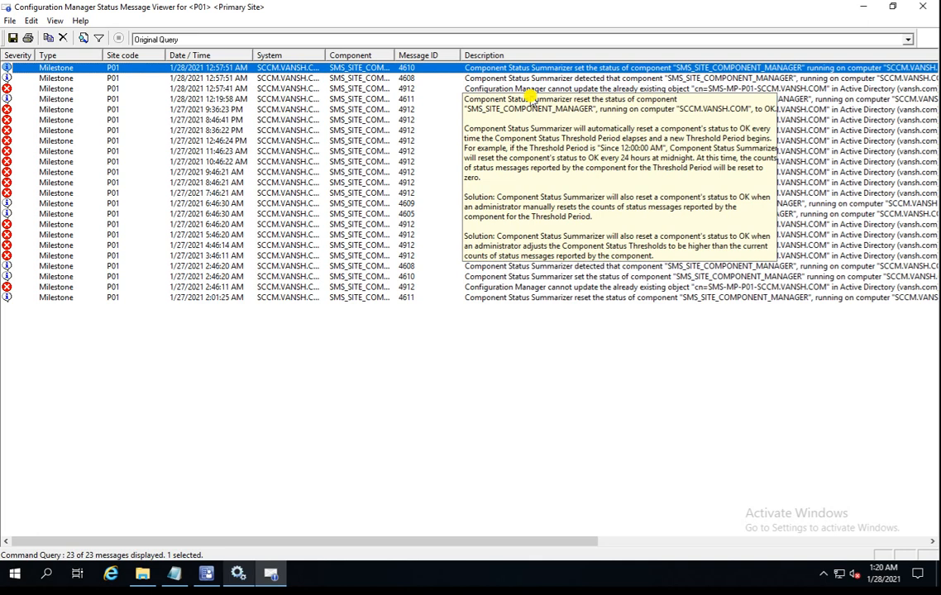
pyautogui.click(544, 89)
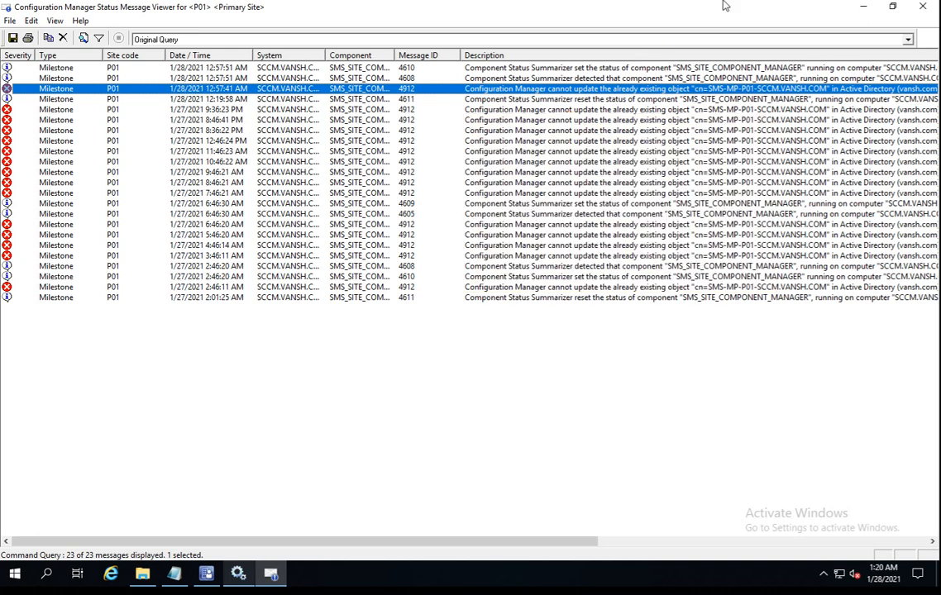
pyautogui.click(922, 6)
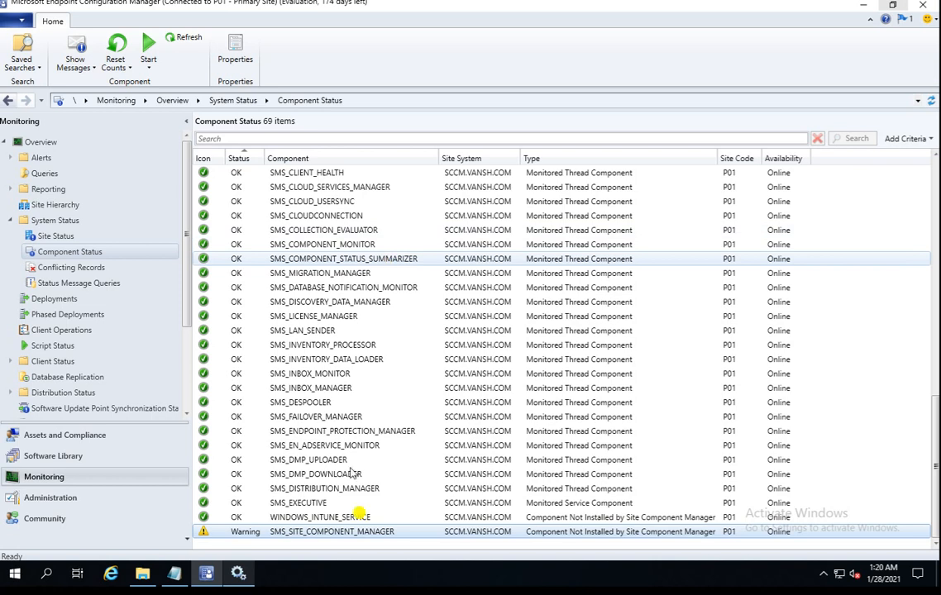
# Step: Start Configuration Manager Service Manager from the SMS_SITE_COMPONENT_MANAGER component and maximize its window
pyautogui.rightClick(345, 535)
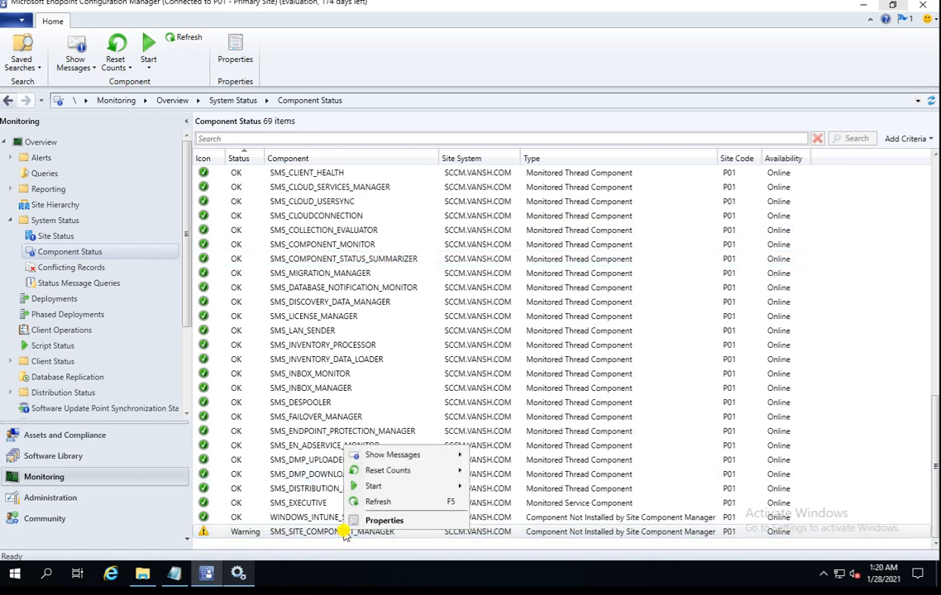
pyautogui.moveTo(430, 455)
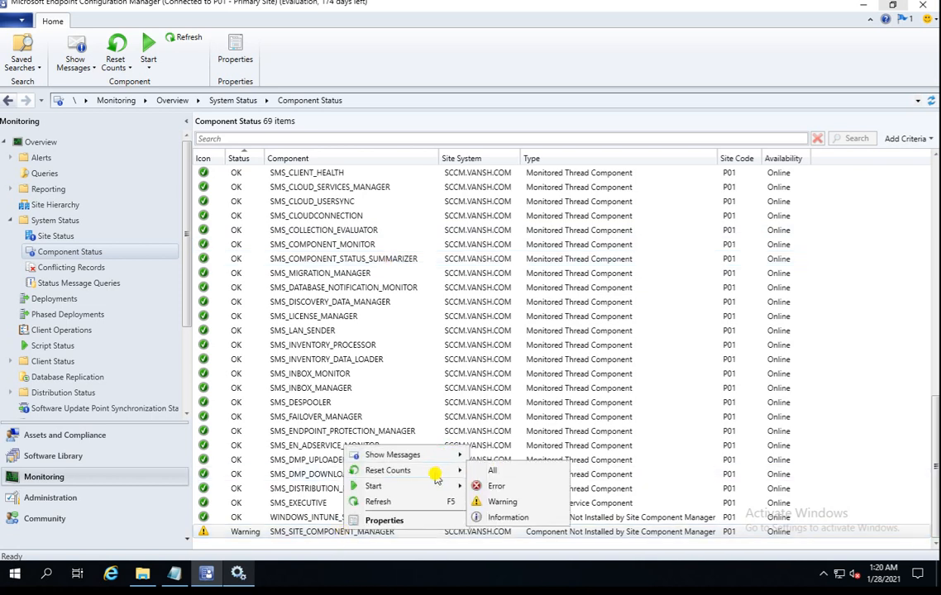
pyautogui.moveTo(437, 489)
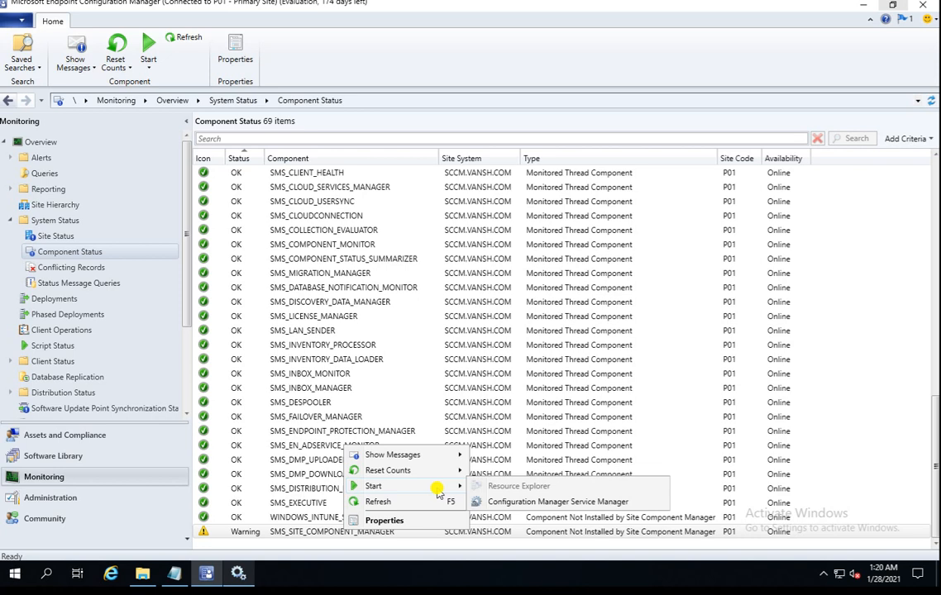
pyautogui.click(539, 502)
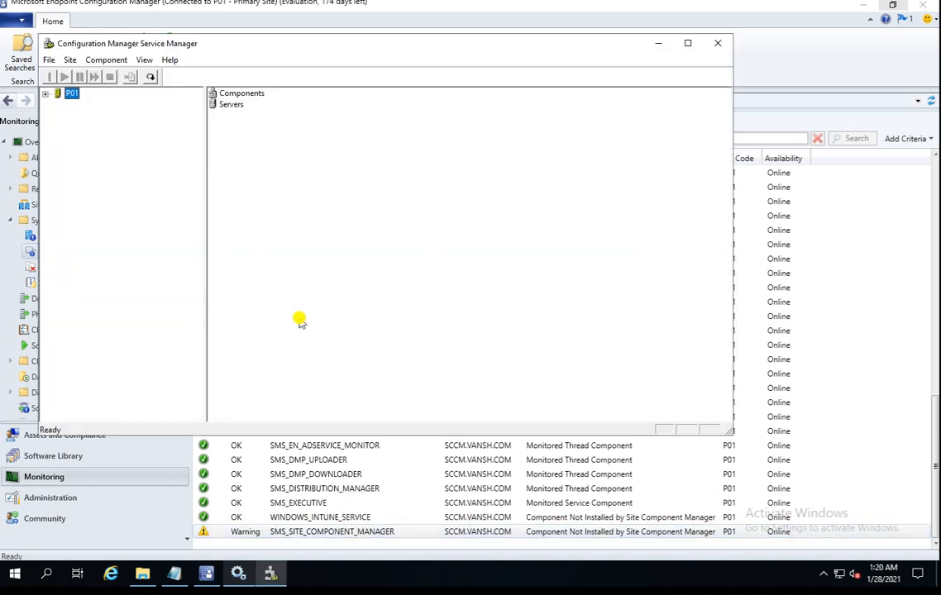
pyautogui.click(687, 43)
# Step: Expand site P01 and its Servers node to list the site's servers
pyautogui.click(6, 55)
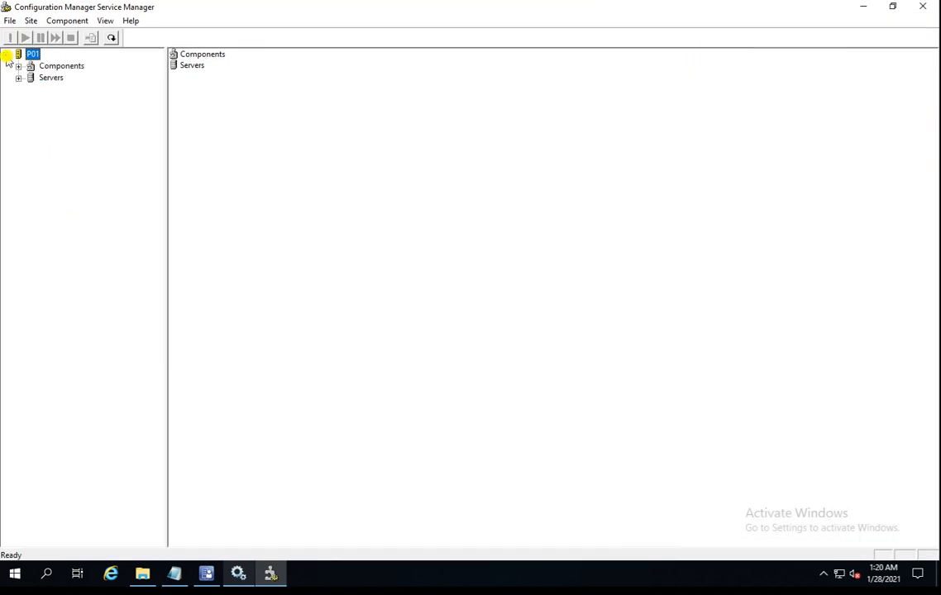
pyautogui.click(51, 77)
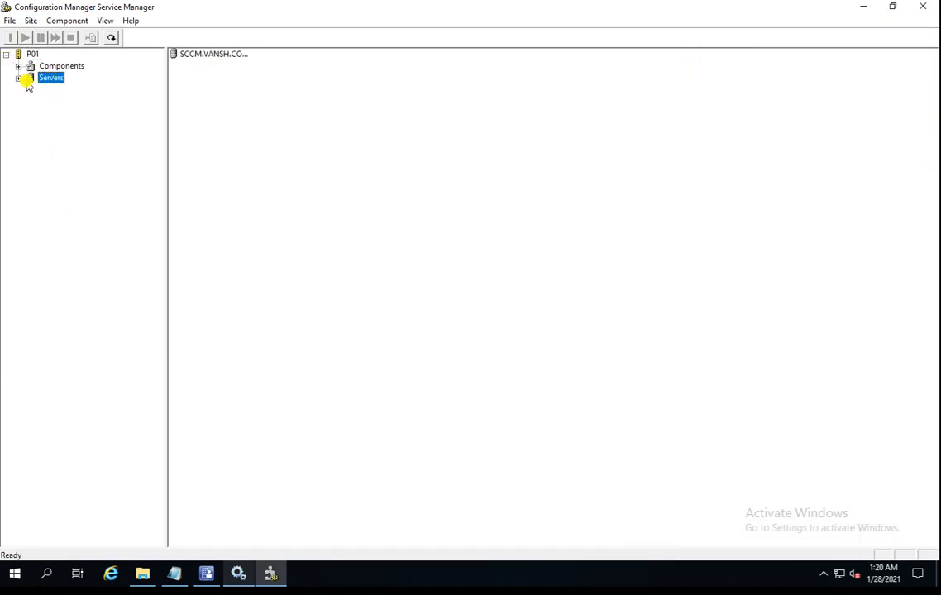
pyautogui.click(18, 78)
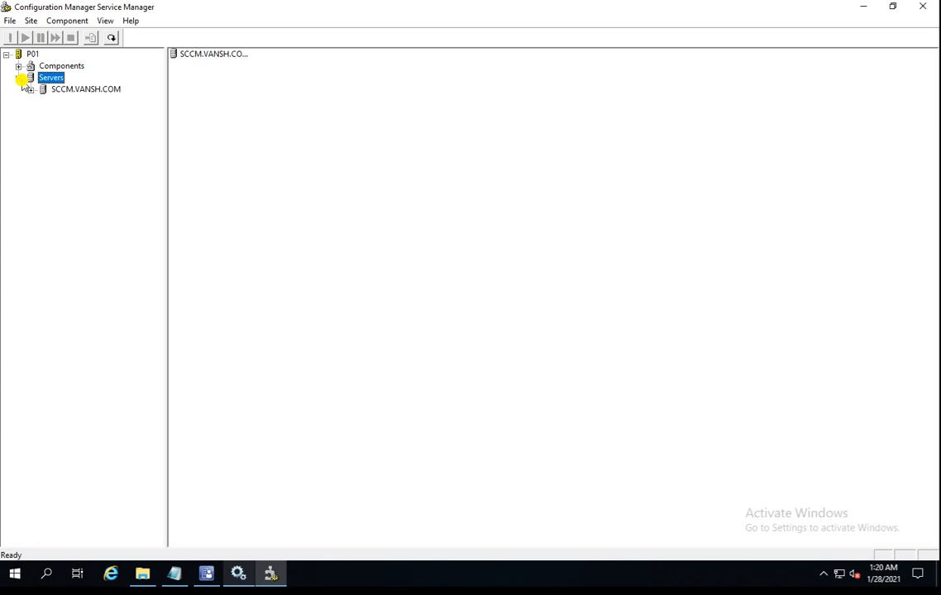
# Step: Expand server SCCM.VANSH.COM to list its components, widening the tree and fitting the Server Name column to its contents
pyautogui.click(81, 91)
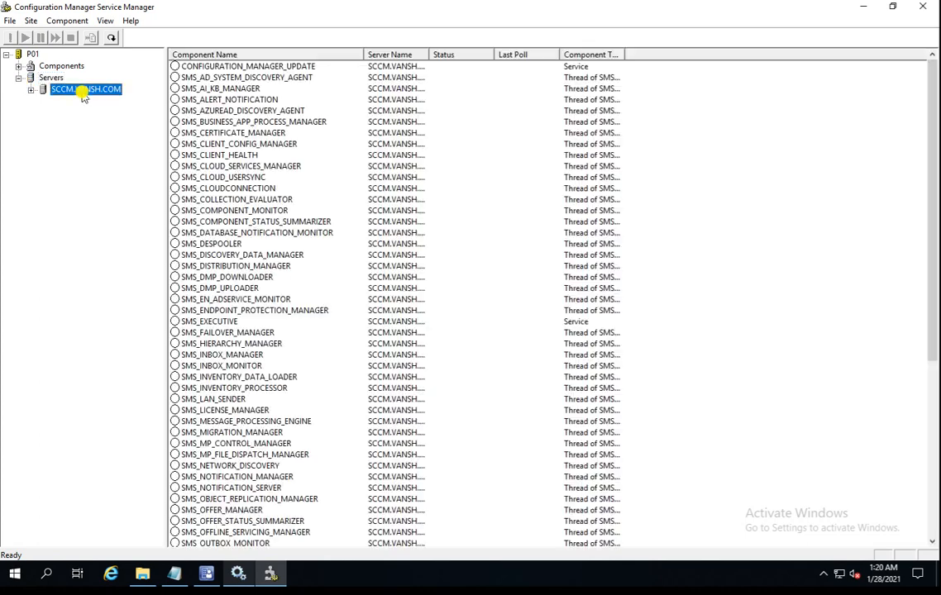
pyautogui.click(30, 91)
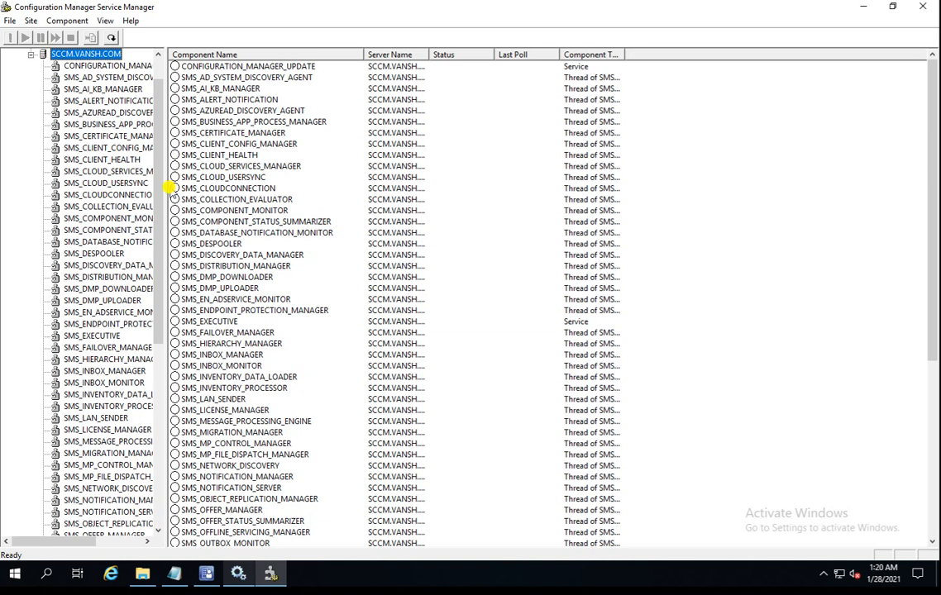
pyautogui.moveTo(167, 188); pyautogui.dragTo(259, 197)
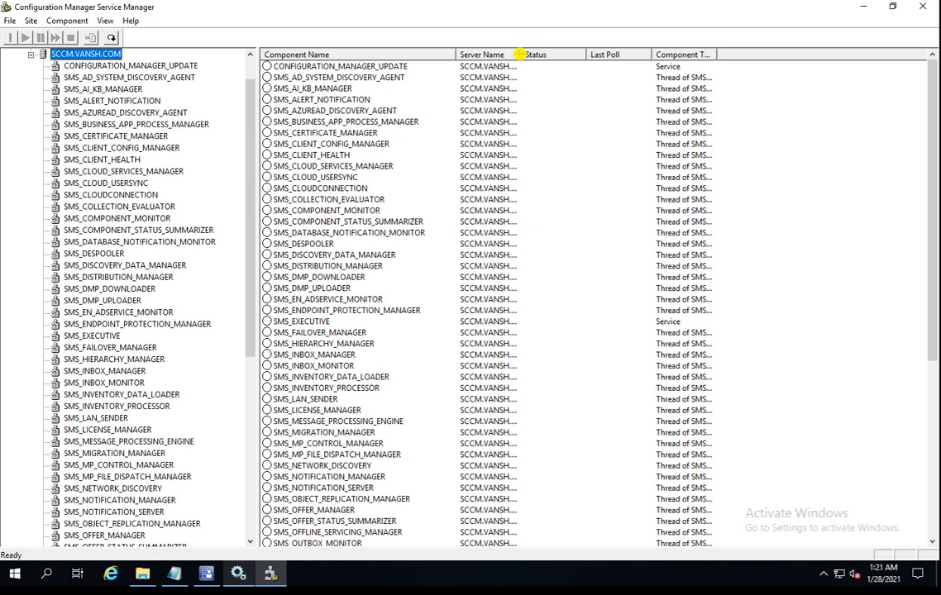
pyautogui.doubleClick(518, 54)
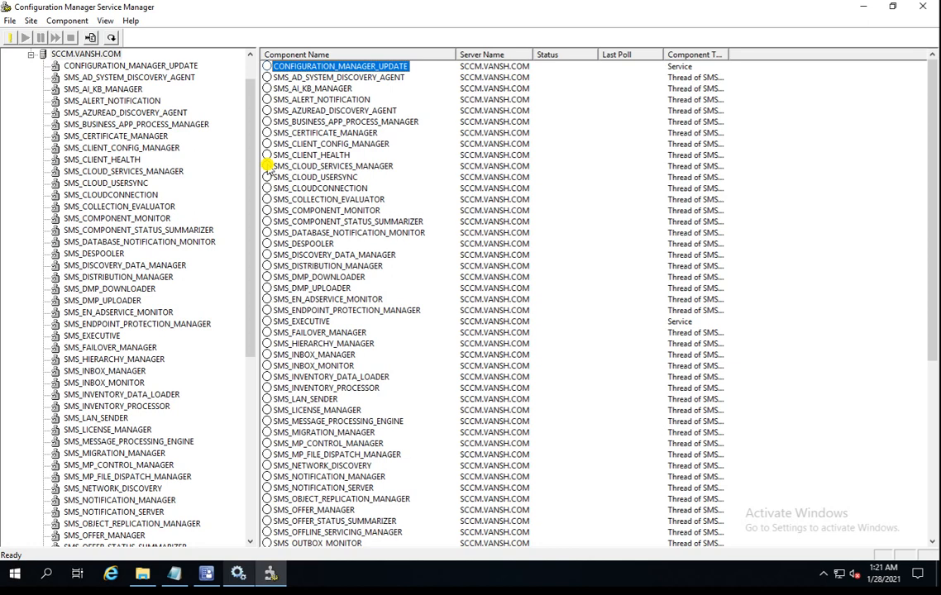
pyautogui.click(90, 171)
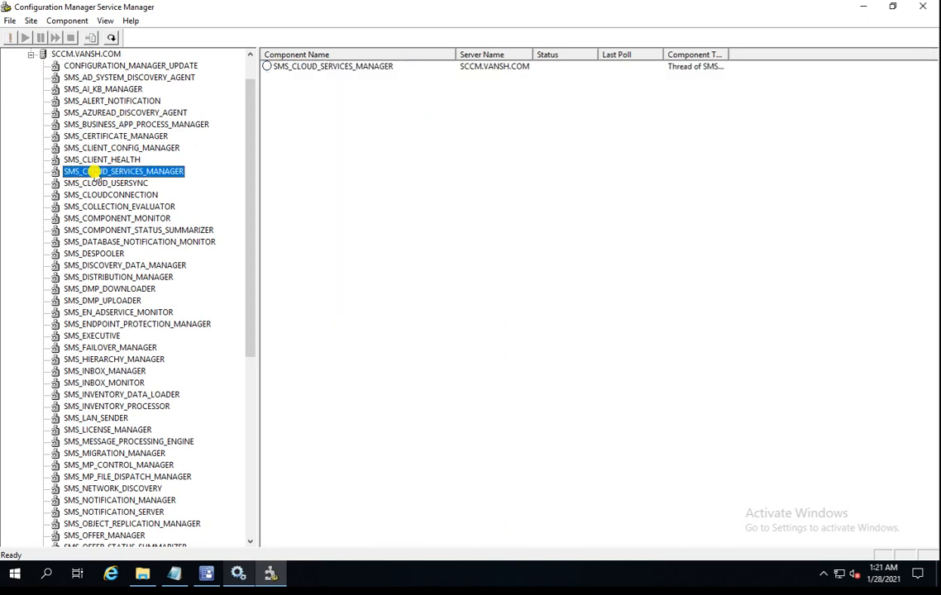
# Step: Switch to the Configuration Manager console and check which component has the Warning status
pyautogui.click(207, 574)
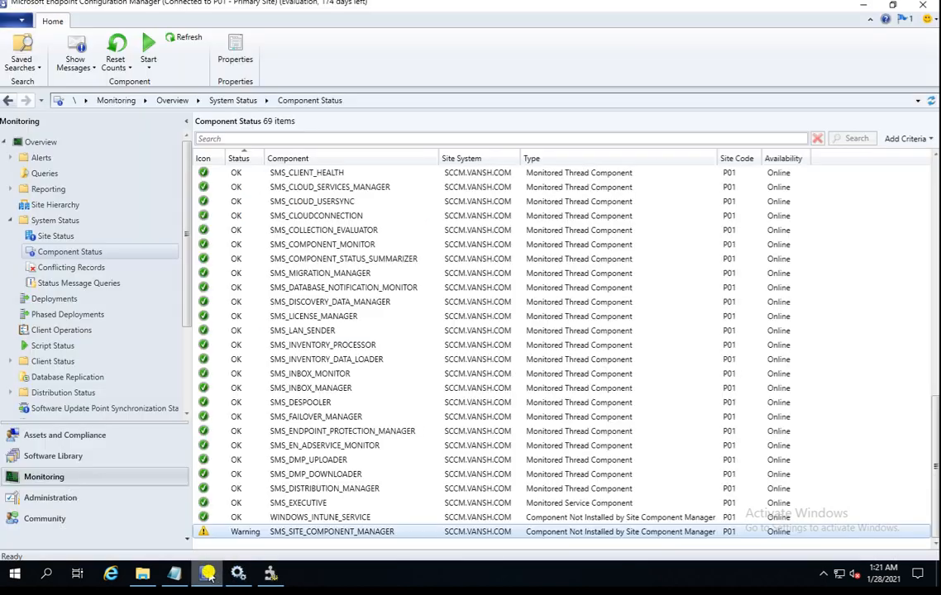
pyautogui.rightClick(339, 536)
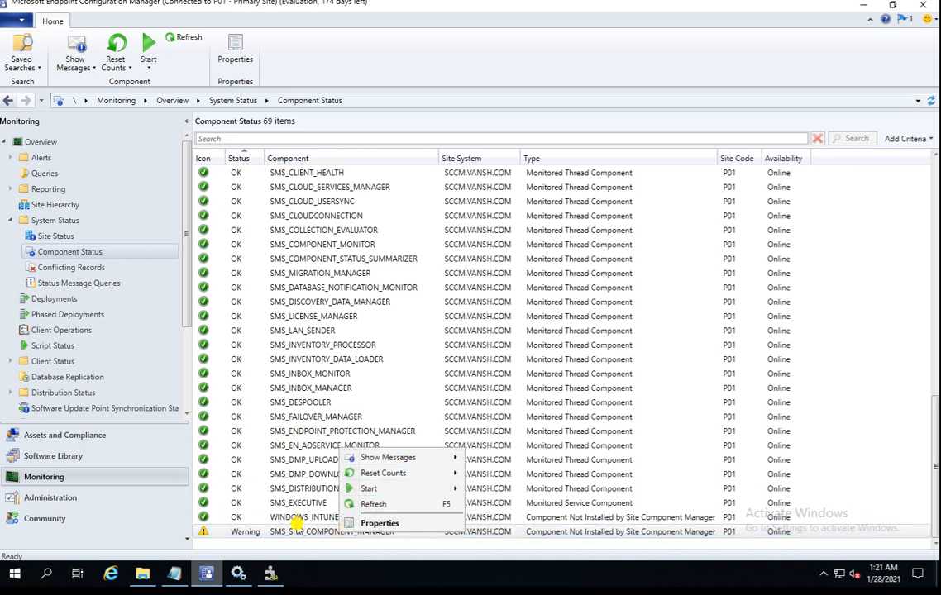
pyautogui.click(293, 534)
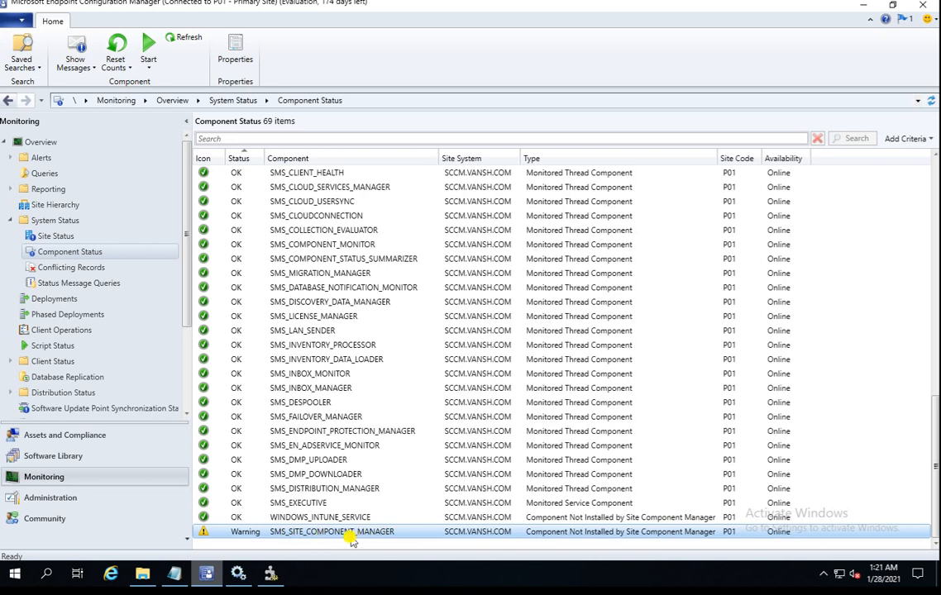
# Step: Return to Configuration Manager Service Manager and query the status of SMS_SITE_COMPONENT_MANAGER on SCCM.VANSH.COM
pyautogui.click(271, 572)
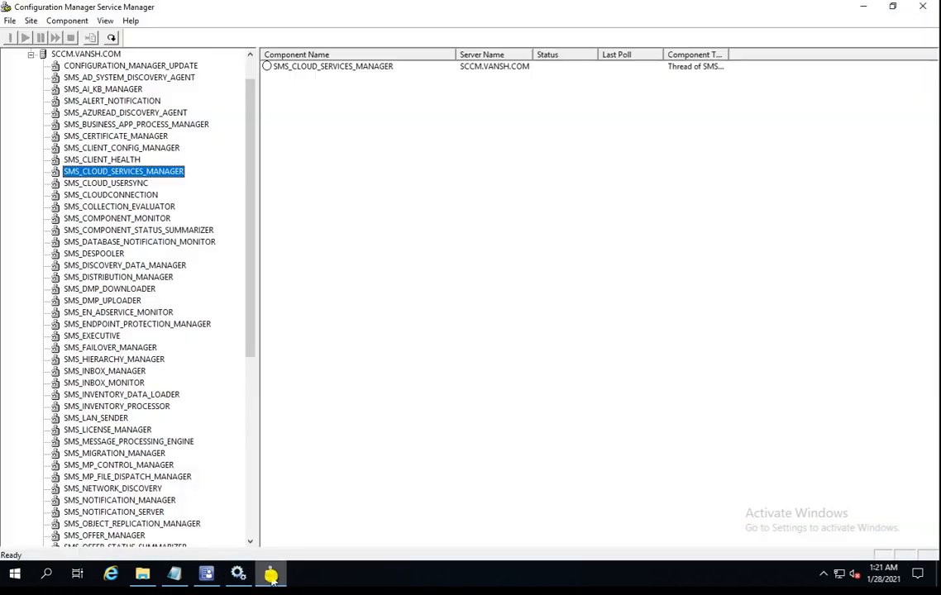
pyautogui.click(110, 241)
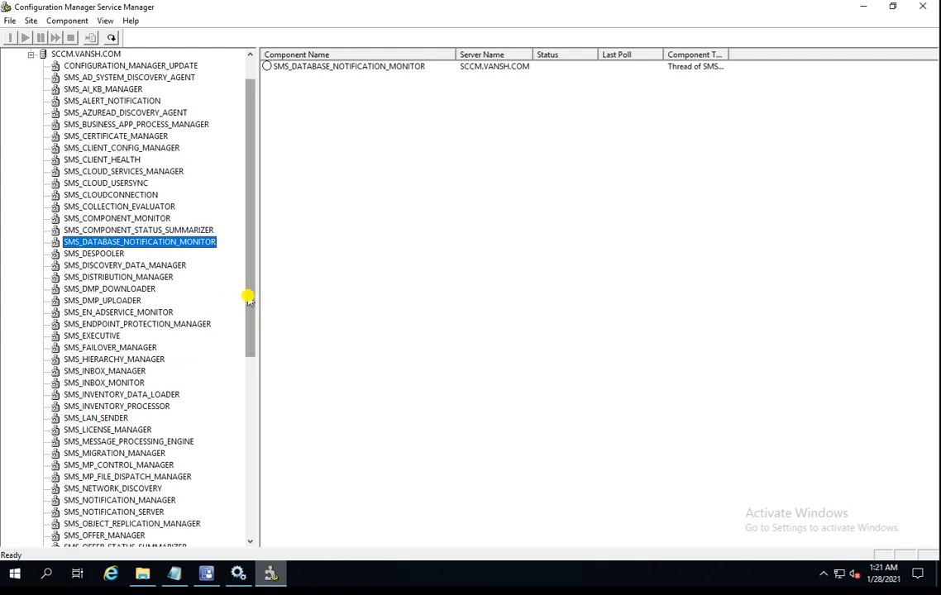
pyautogui.moveTo(248, 299); pyautogui.dragTo(242, 494)
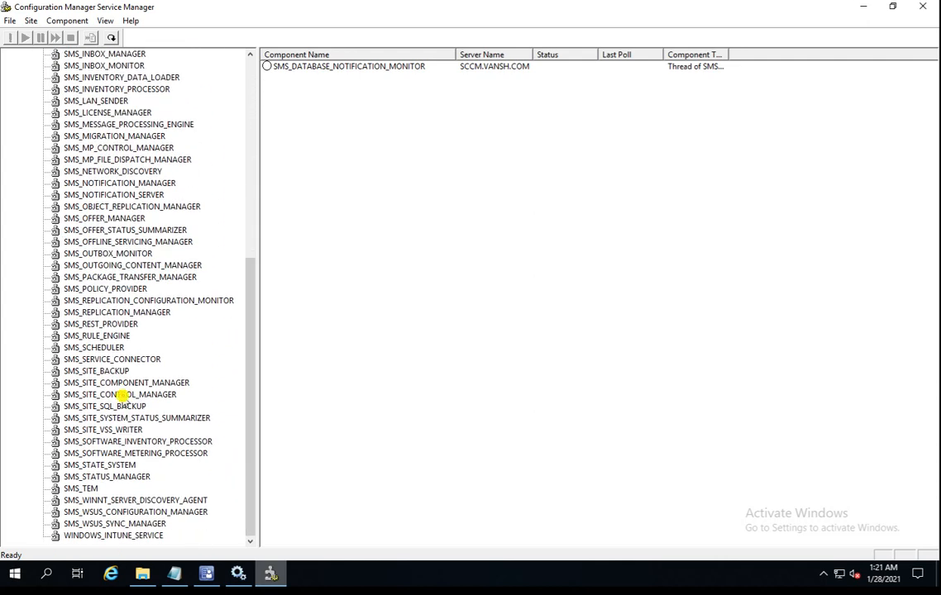
pyautogui.click(106, 384)
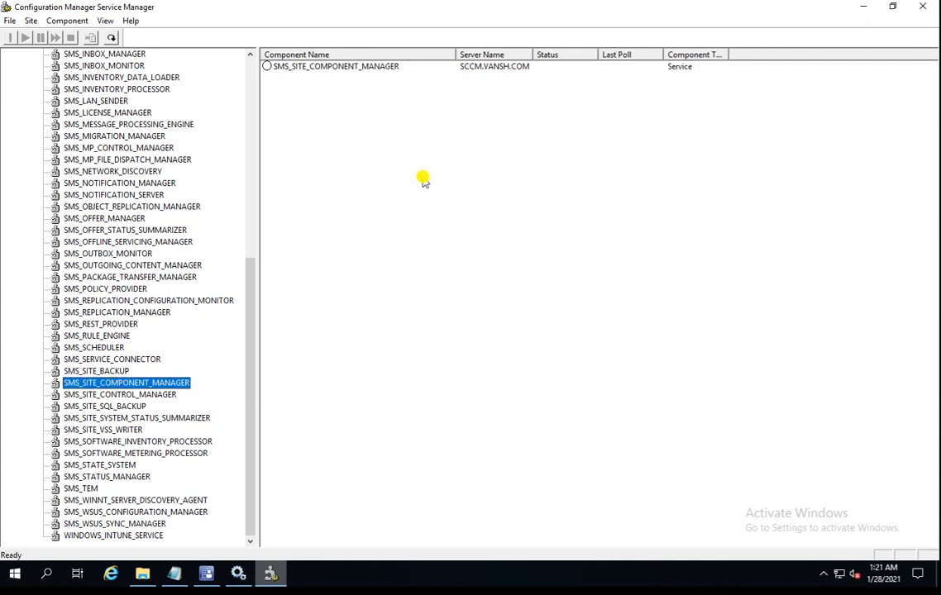
pyautogui.click(319, 73)
pyautogui.click(325, 72)
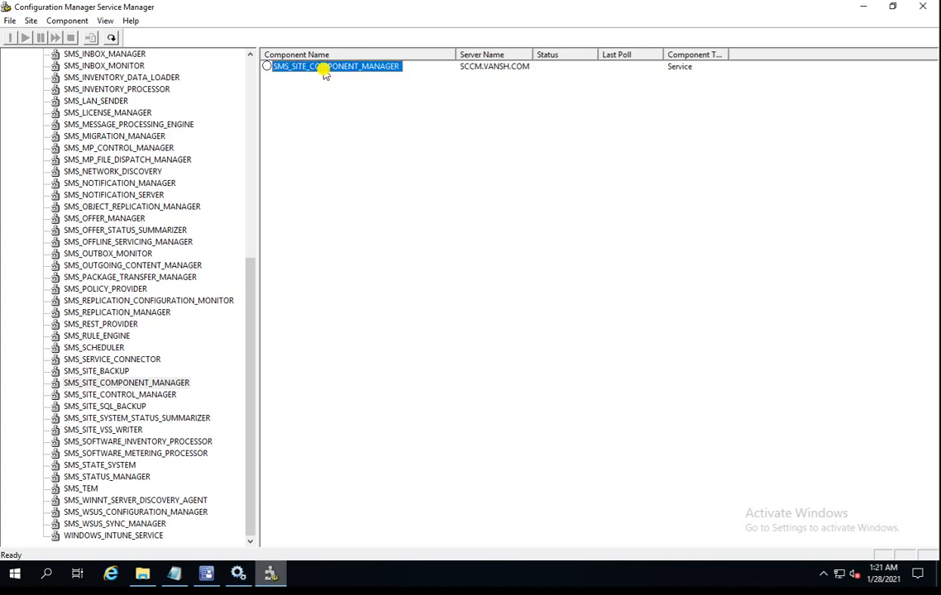
pyautogui.click(10, 38)
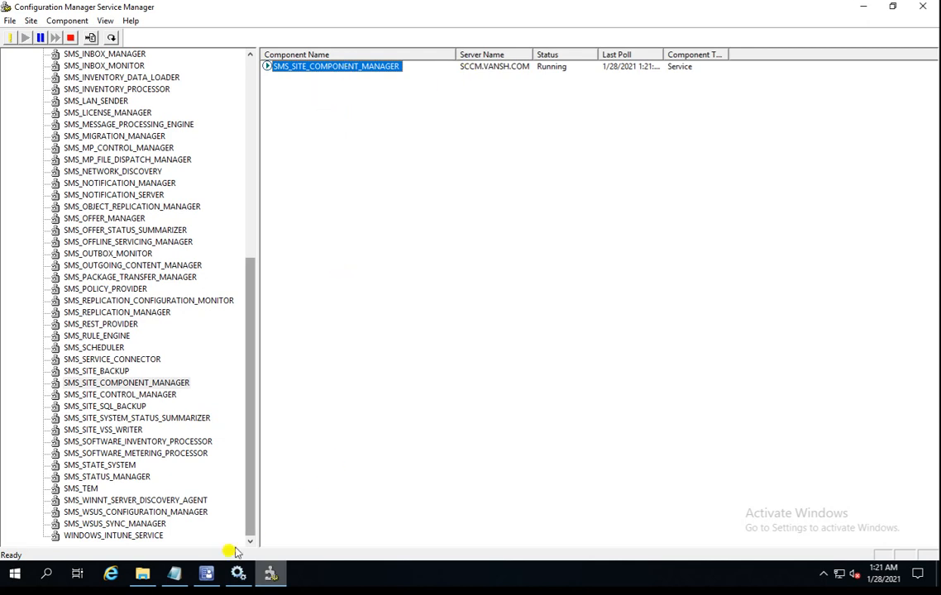
# Step: Switch to the Configuration Manager console and show all status messages for SMS_SITE_COMPONENT_MANAGER again
pyautogui.click(206, 573)
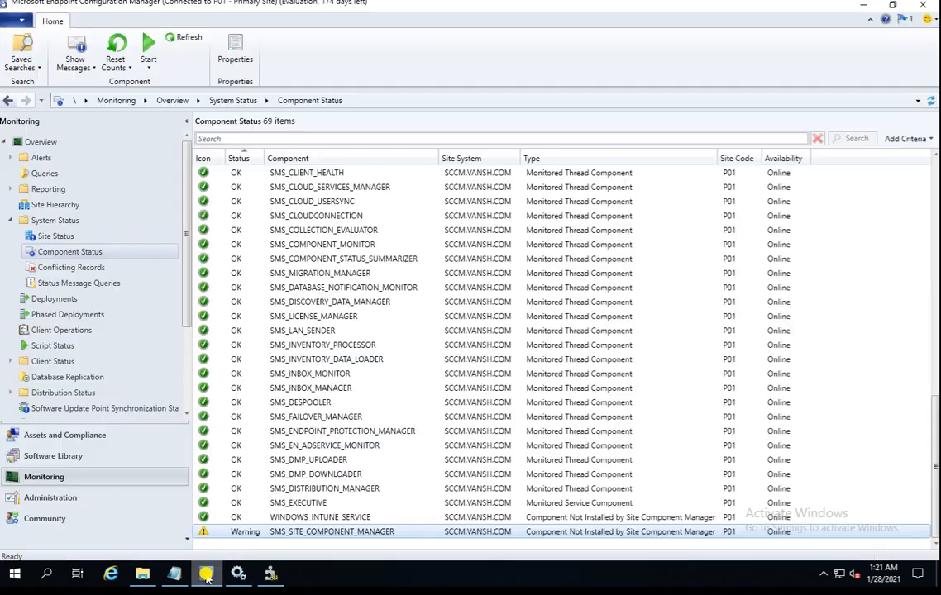
pyautogui.rightClick(331, 533)
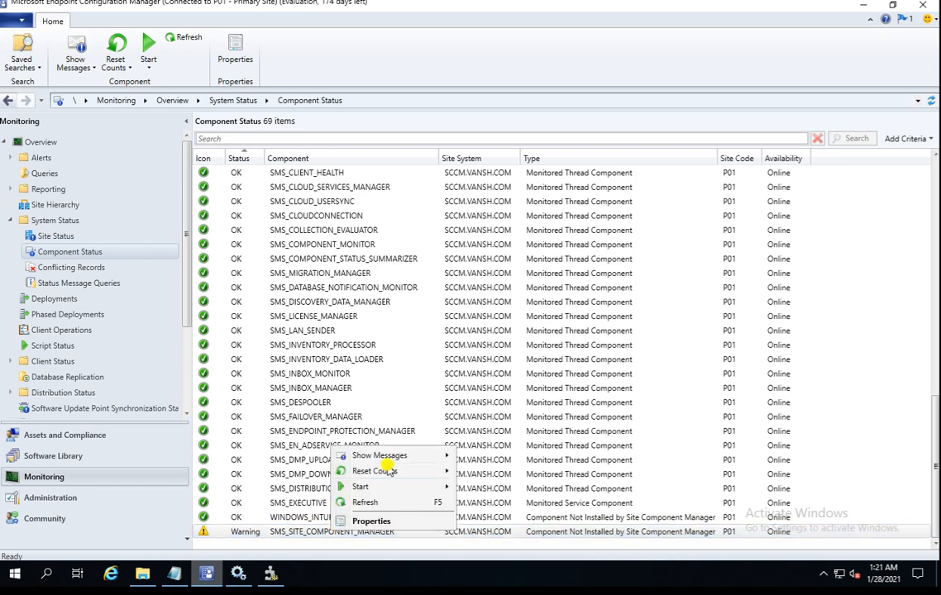
pyautogui.moveTo(443, 462)
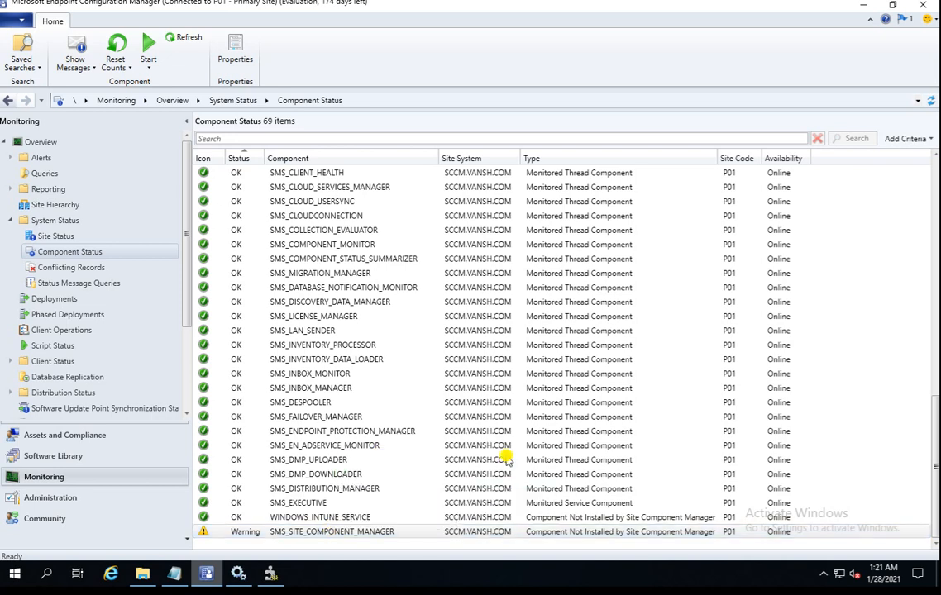
pyautogui.click(505, 457)
pyautogui.click(454, 391)
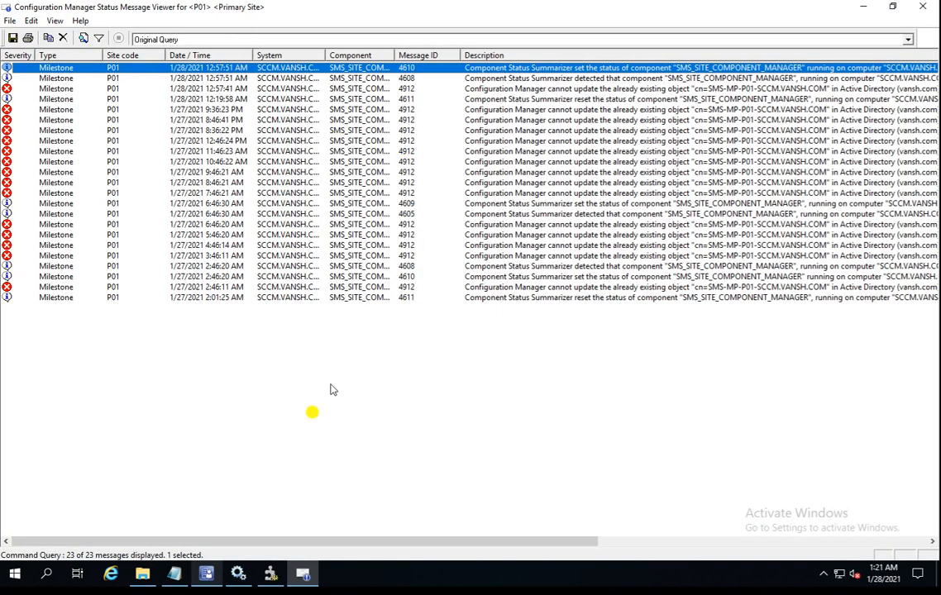
# Step: In Configuration Manager Service Manager, stop SMS_SITE_COMPONENT_MANAGER and start it again, querying its status after each change
pyautogui.click(270, 573)
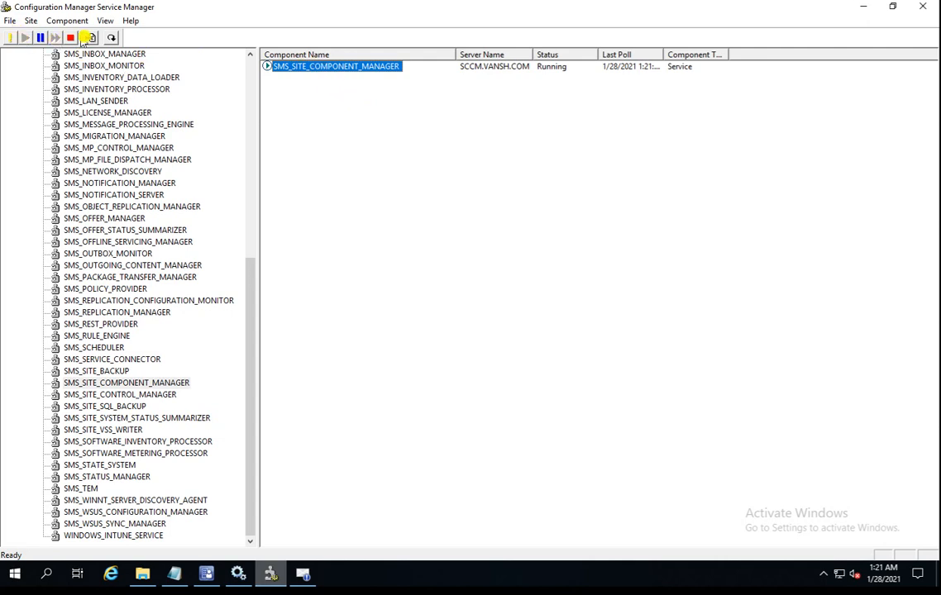
pyautogui.click(71, 38)
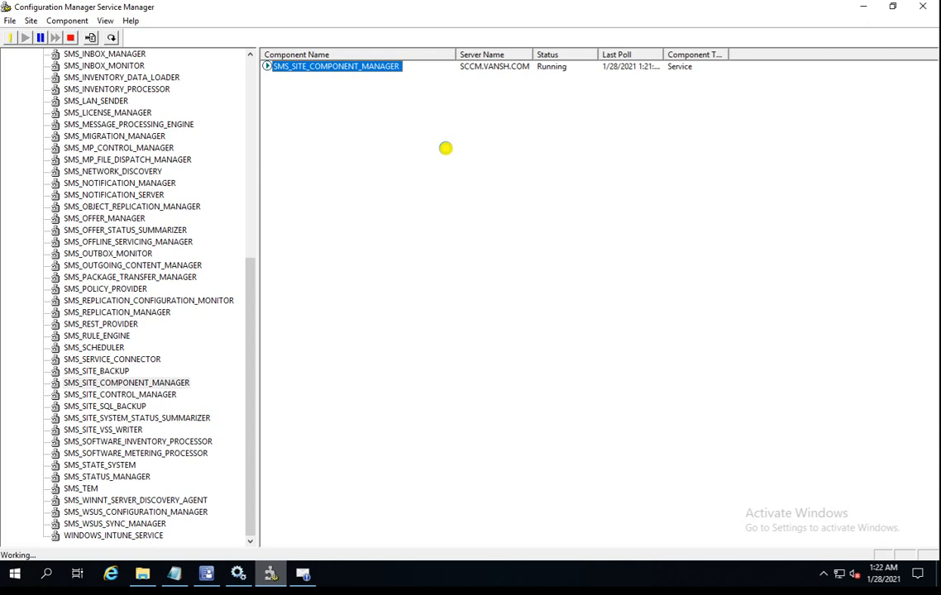
pyautogui.click(9, 38)
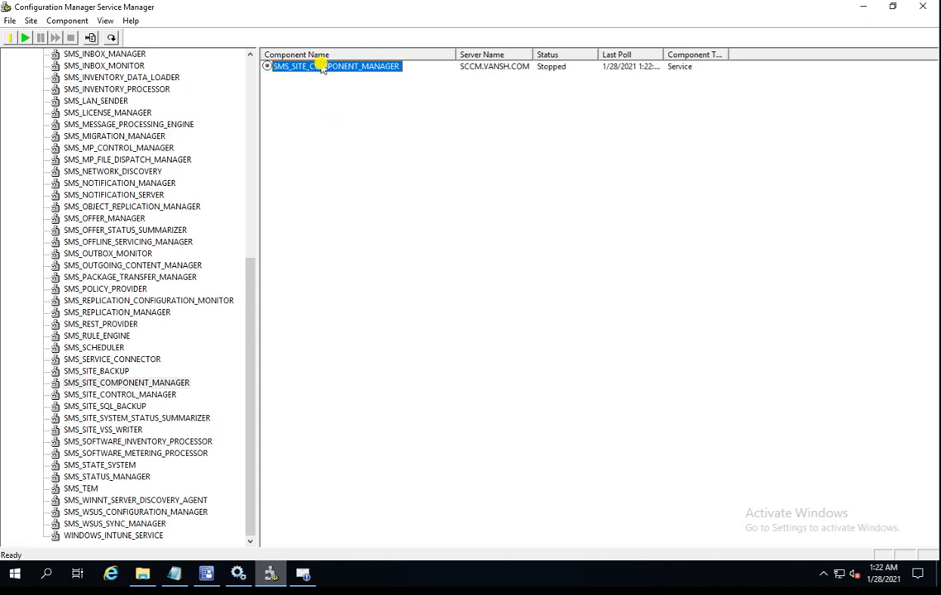
pyautogui.click(25, 38)
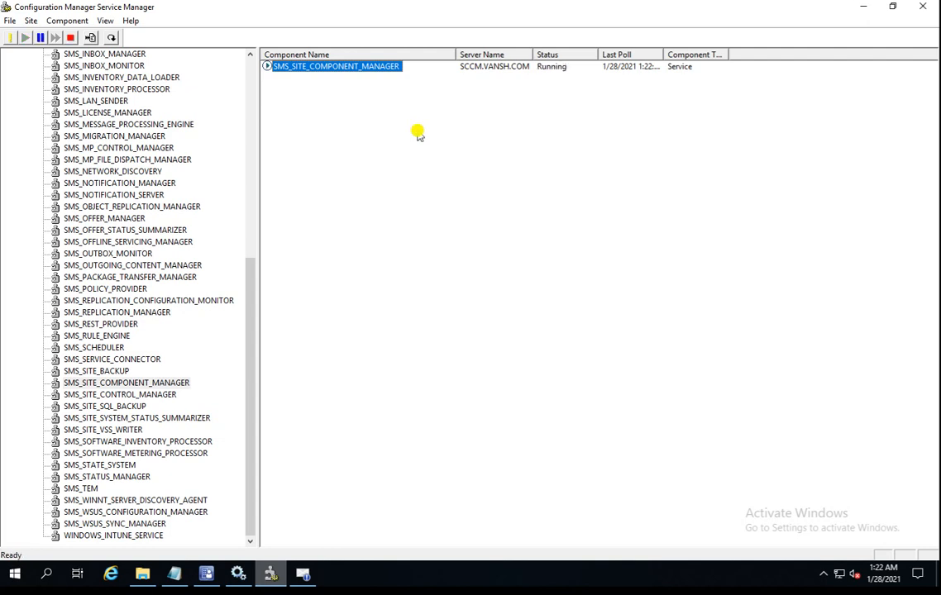
pyautogui.click(10, 38)
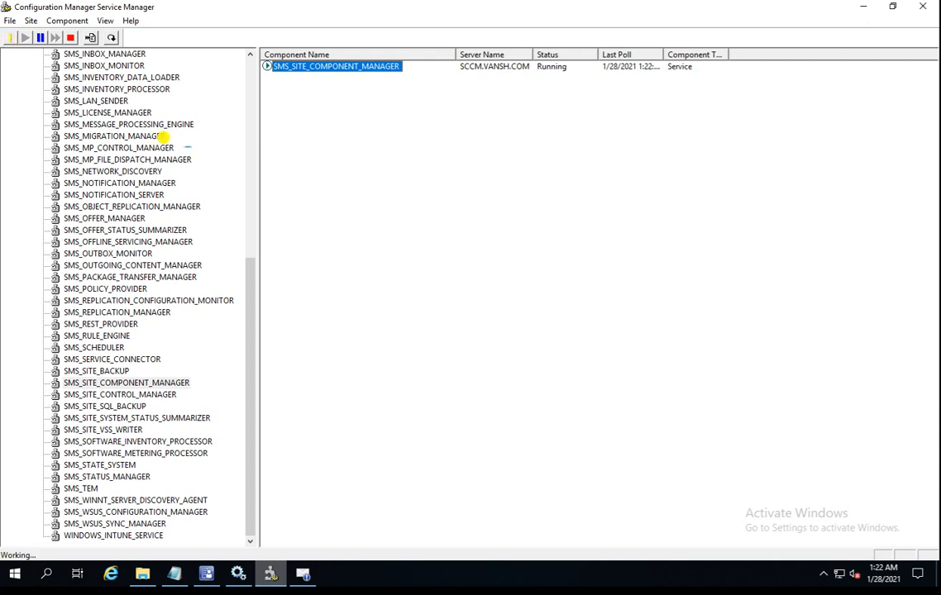
# Step: Switch to the Status Message Viewer, refresh the messages and fit the Component column to its contents
pyautogui.click(303, 578)
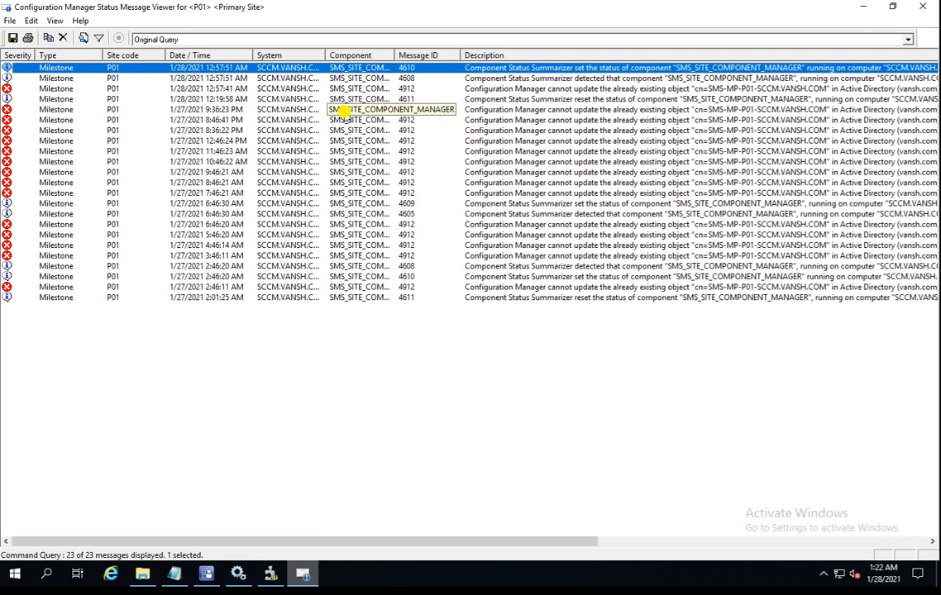
pyautogui.press('F5')
pyautogui.press('F5')
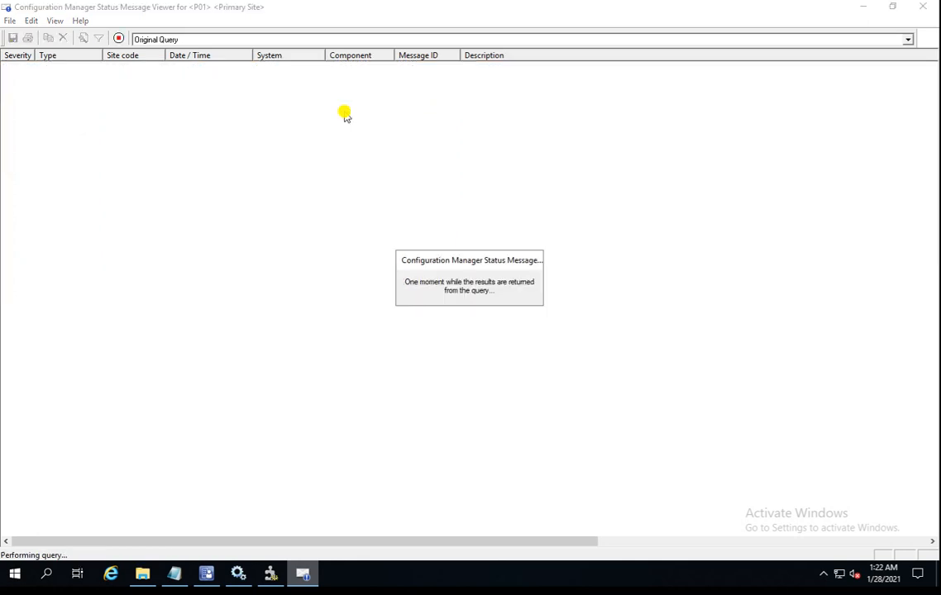
pyautogui.doubleClick(393, 54)
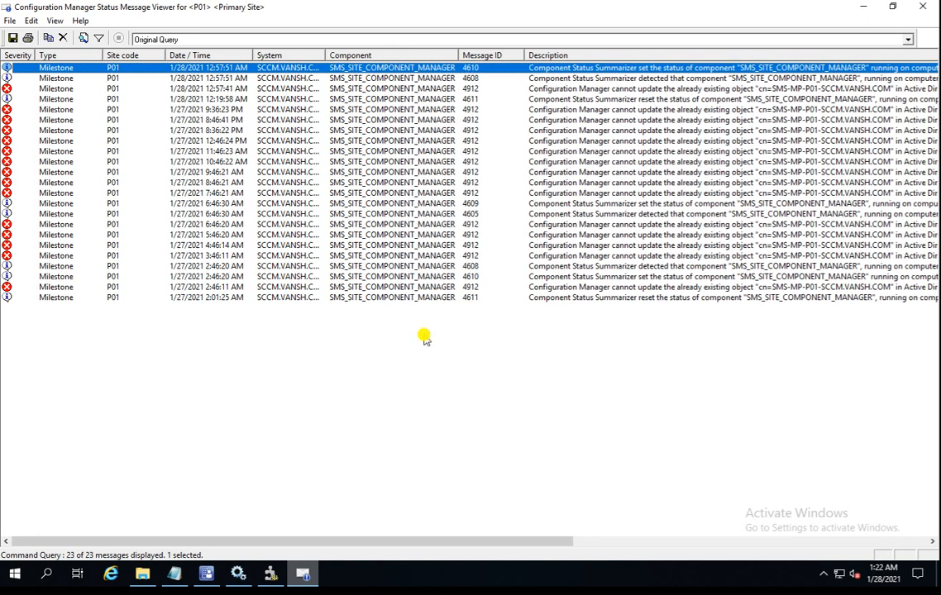
# Step: Recheck SMS_SITE_COMPONENT_MANAGER in Service Manager and refresh the status messages again in the Status Message Viewer
pyautogui.click(269, 577)
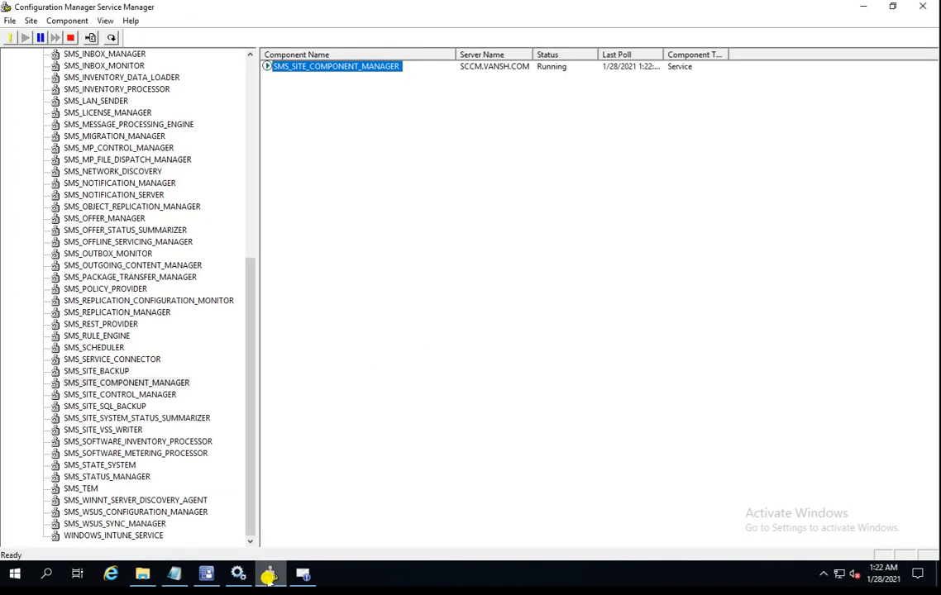
pyautogui.click(268, 576)
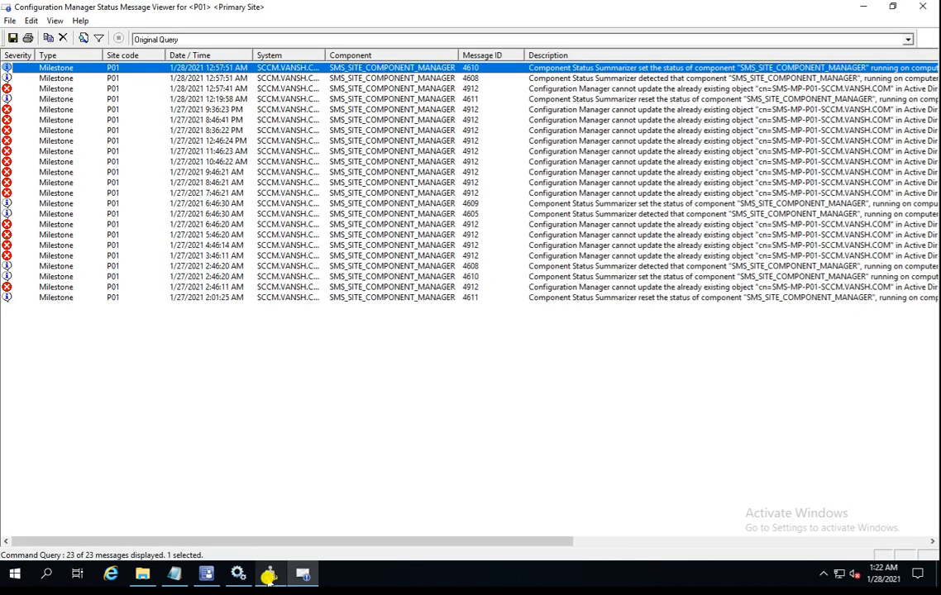
pyautogui.click(268, 576)
pyautogui.click(269, 576)
pyautogui.click(296, 130)
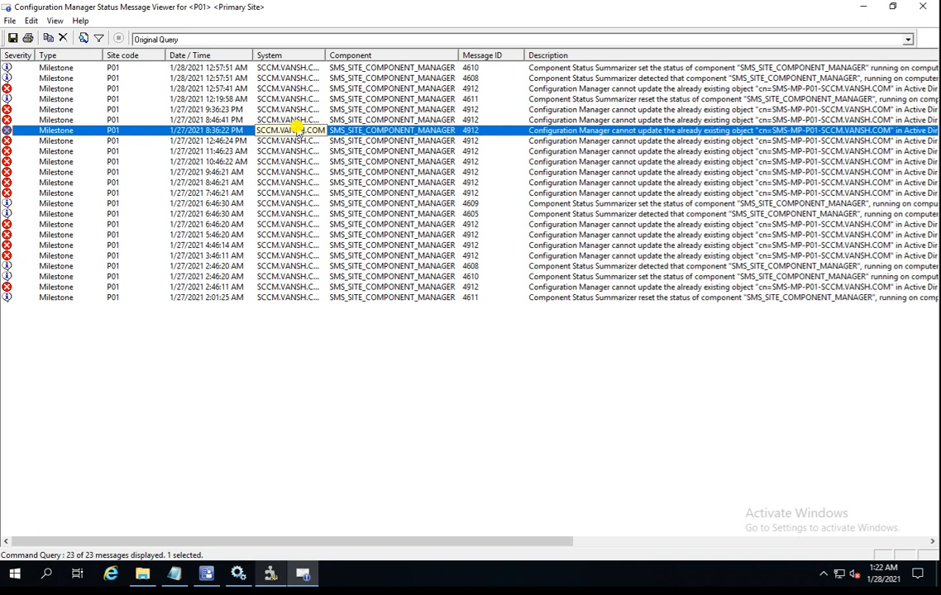
pyautogui.press('F5')
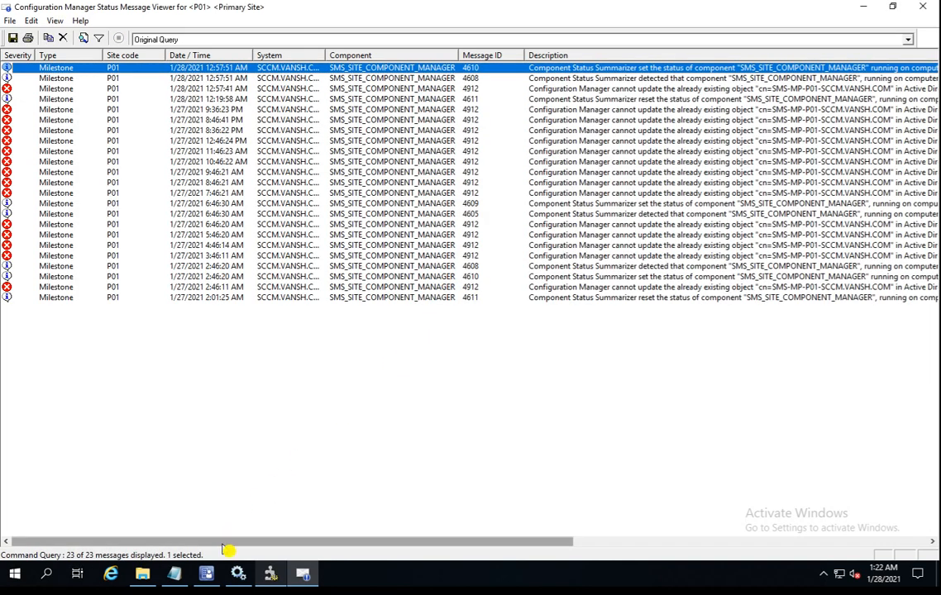
# Step: Switch to the Services window, refresh the status of SMS_EXECUTIVE and select the SMS_SITE_BACKUP service
pyautogui.moveTo(239, 572)
pyautogui.click(215, 509)
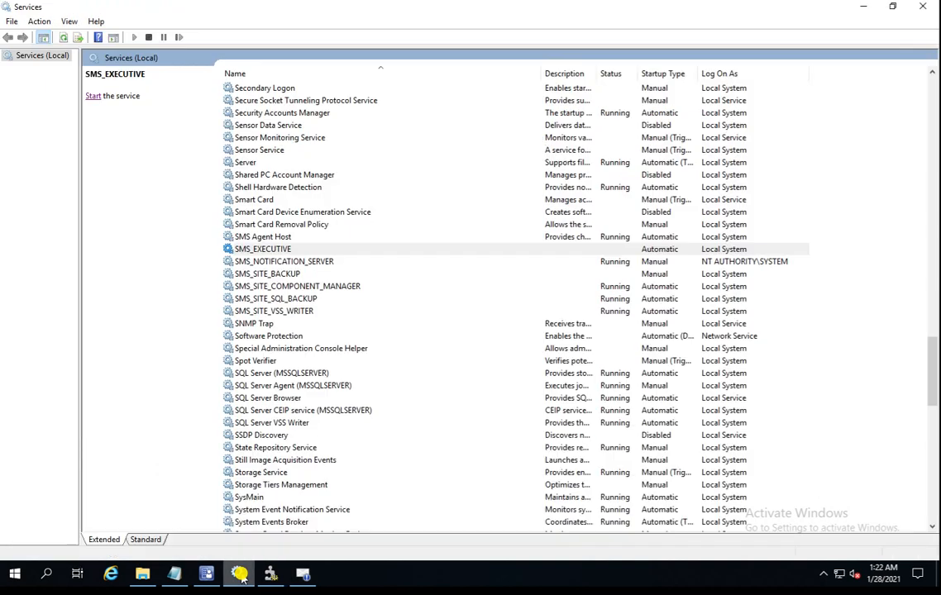
pyautogui.click(280, 238)
pyautogui.click(279, 250)
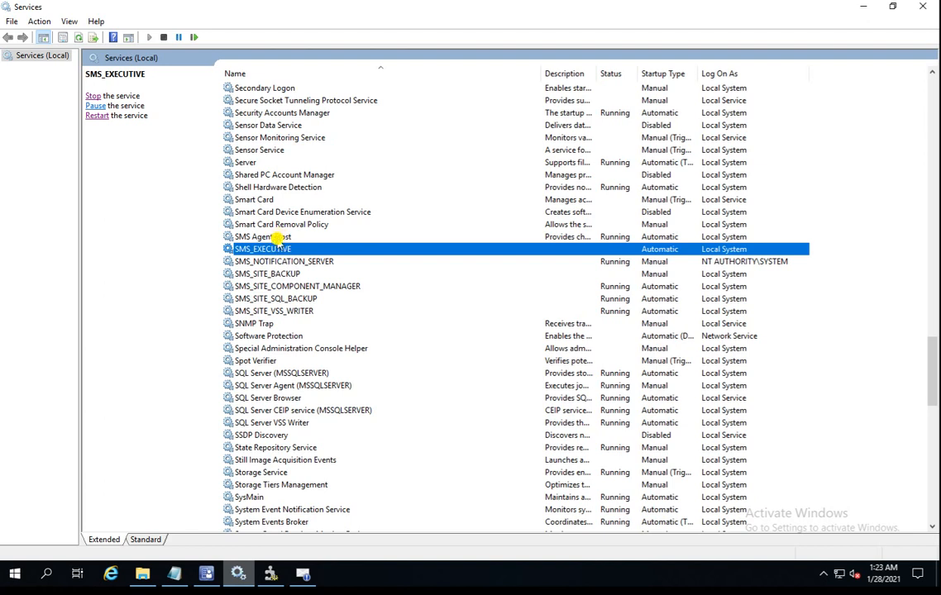
pyautogui.click(272, 237)
pyautogui.click(280, 250)
pyautogui.rightClick(265, 251)
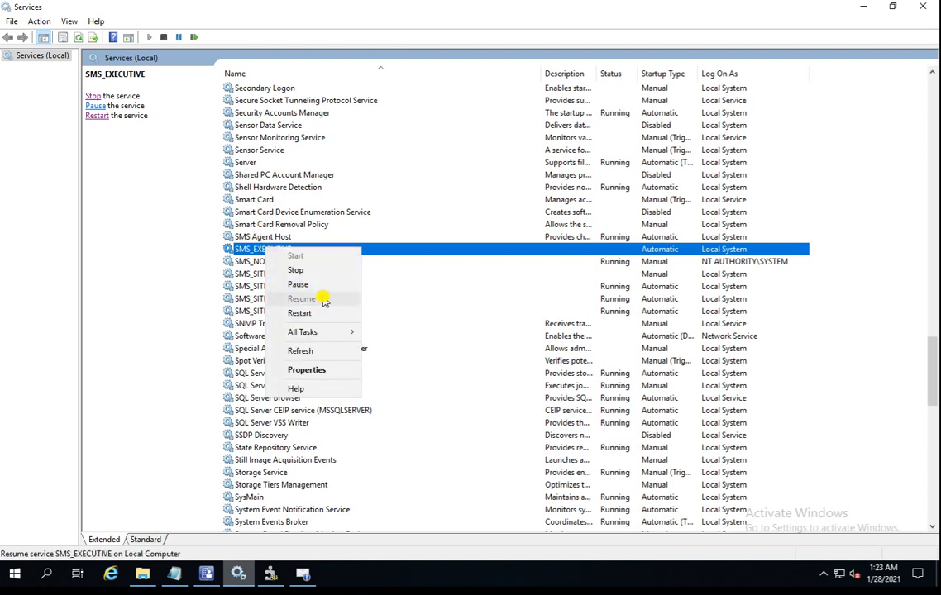
pyautogui.click(323, 358)
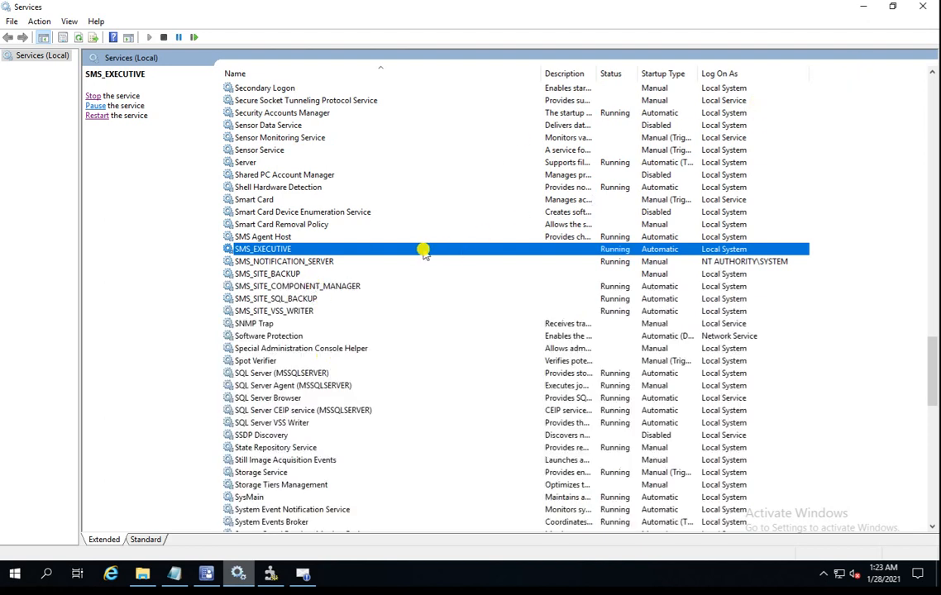
pyautogui.click(272, 273)
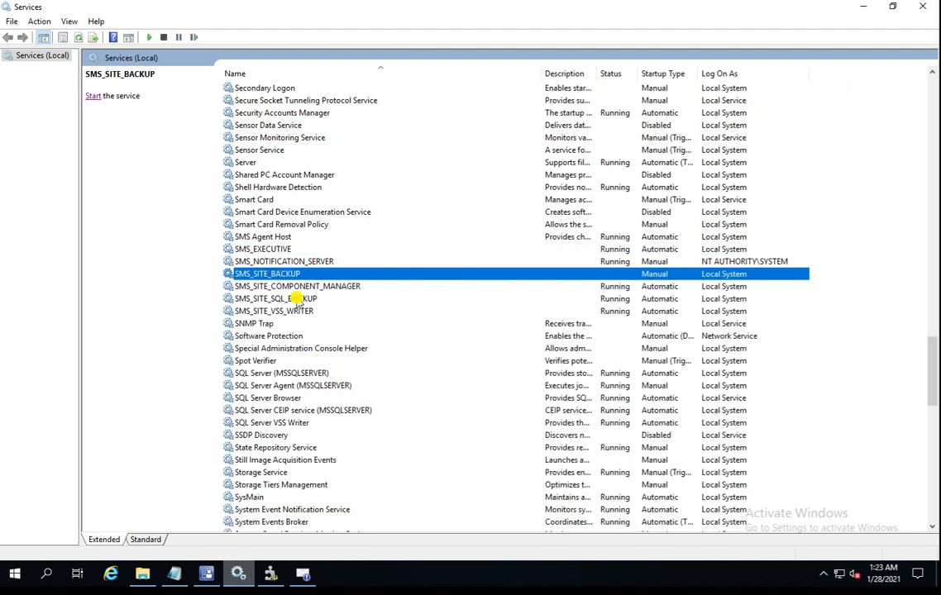
# Step: Stop the SMS_SITE_SQL_BACKUP service in the Services window
pyautogui.click(298, 299)
pyautogui.rightClick(297, 303)
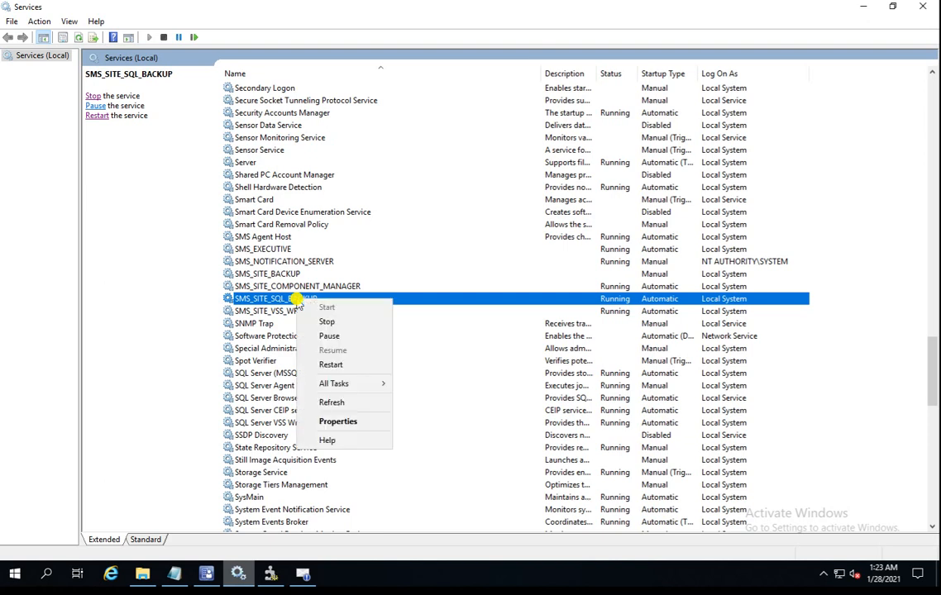
pyautogui.click(342, 324)
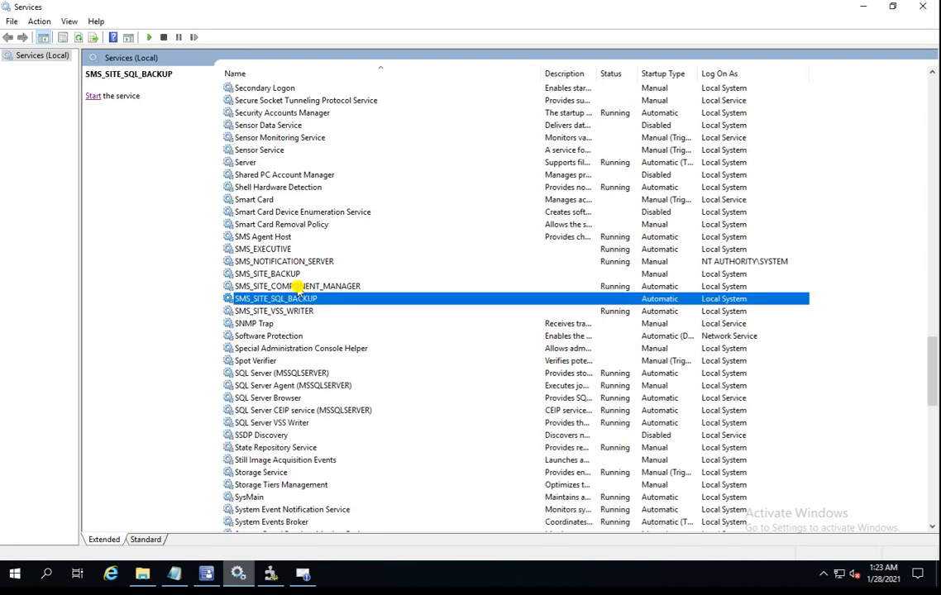
pyautogui.click(272, 274)
pyautogui.click(294, 299)
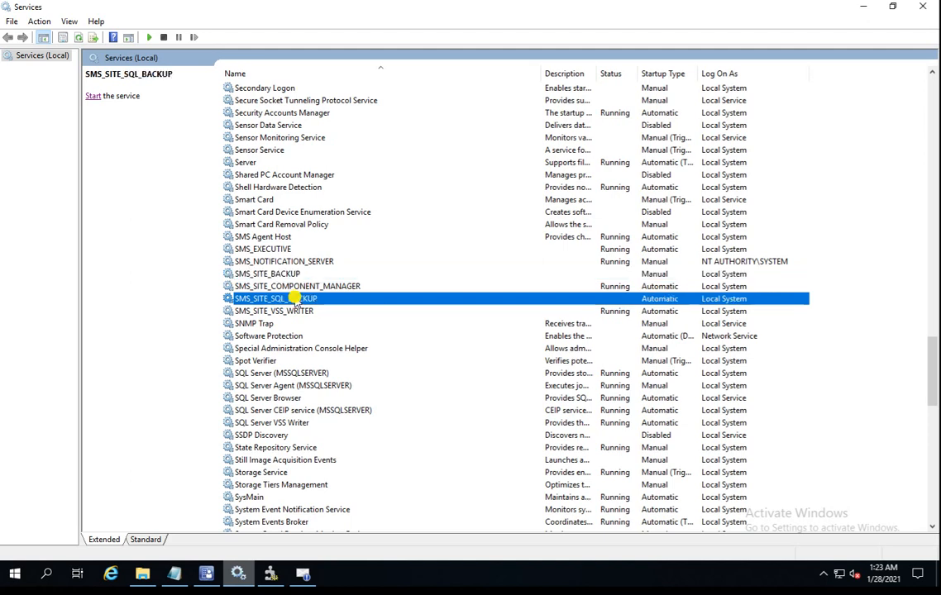
# Step: Switch to the Status Message Viewer, refresh the messages and examine the recent component stopped (502), component started (500) and error 4912 entries
pyautogui.click(865, 6)
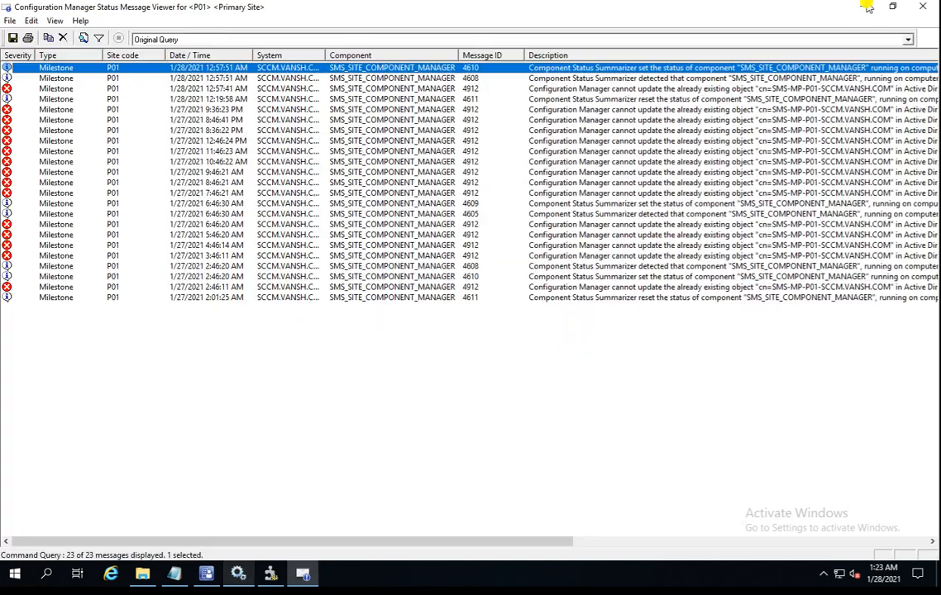
pyautogui.click(409, 77)
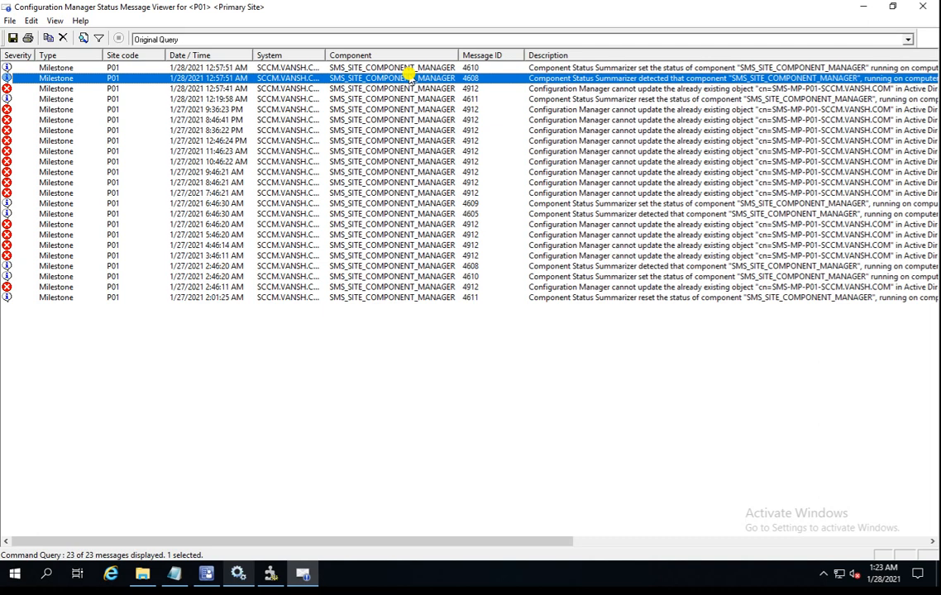
pyautogui.press('F5')
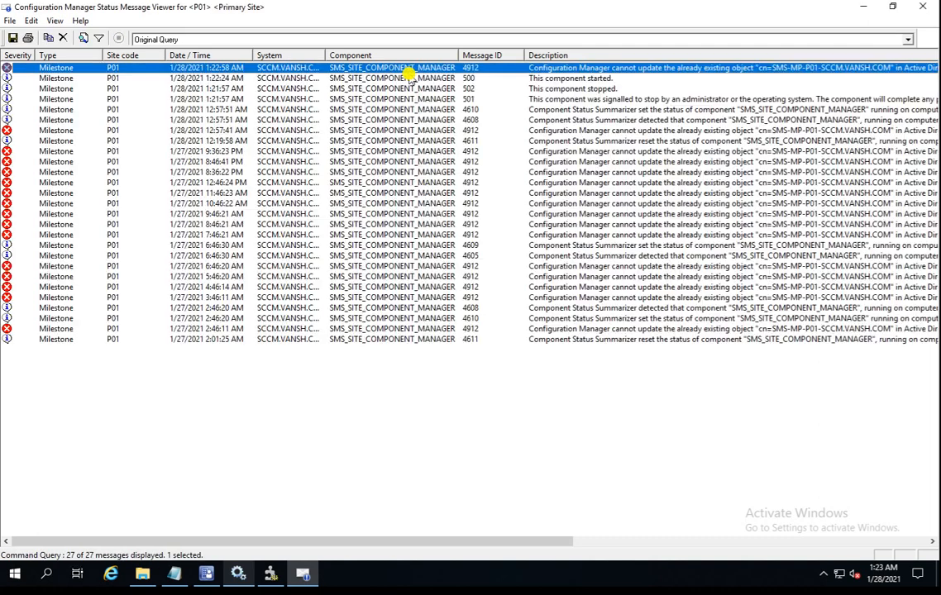
pyautogui.click(559, 89)
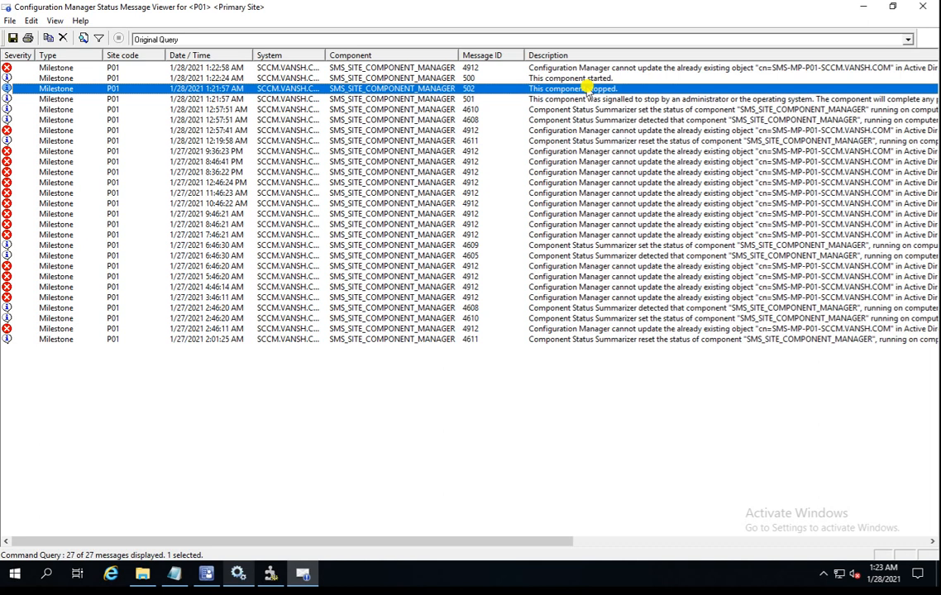
pyautogui.click(568, 78)
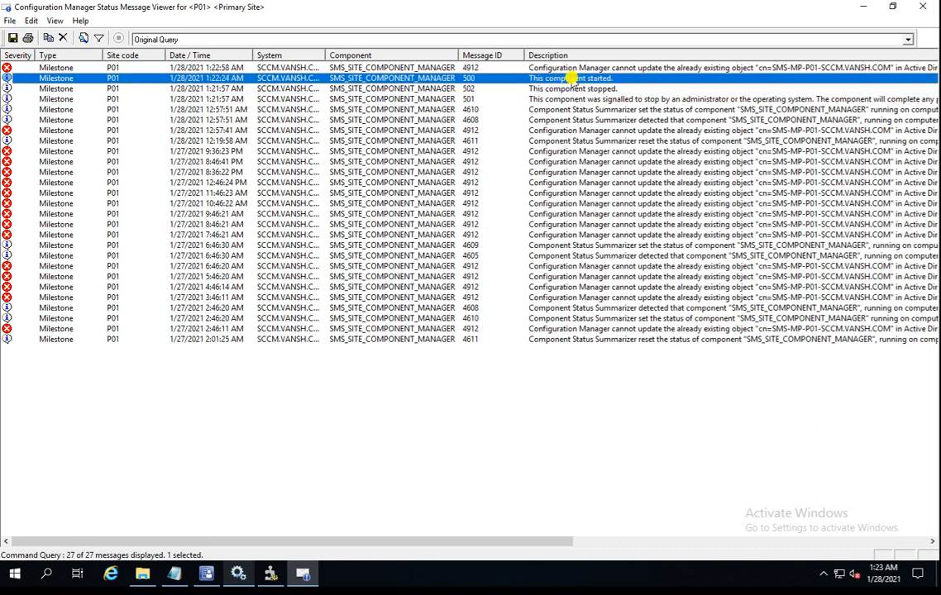
pyautogui.click(567, 69)
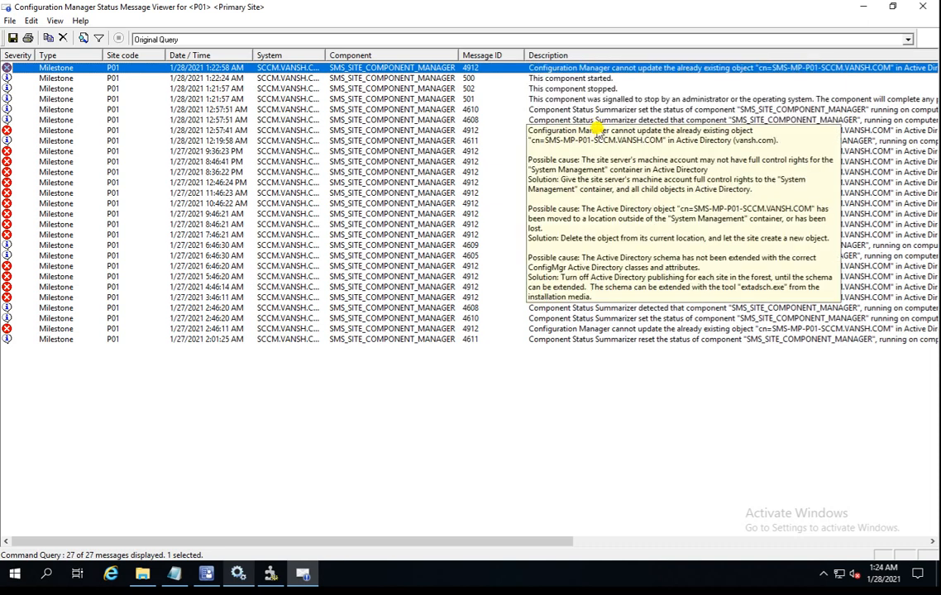
# Step: Refresh the status messages again and read the descriptions of the newest 4610 and 4912 entries
pyautogui.press('F5')
pyautogui.press('F5')
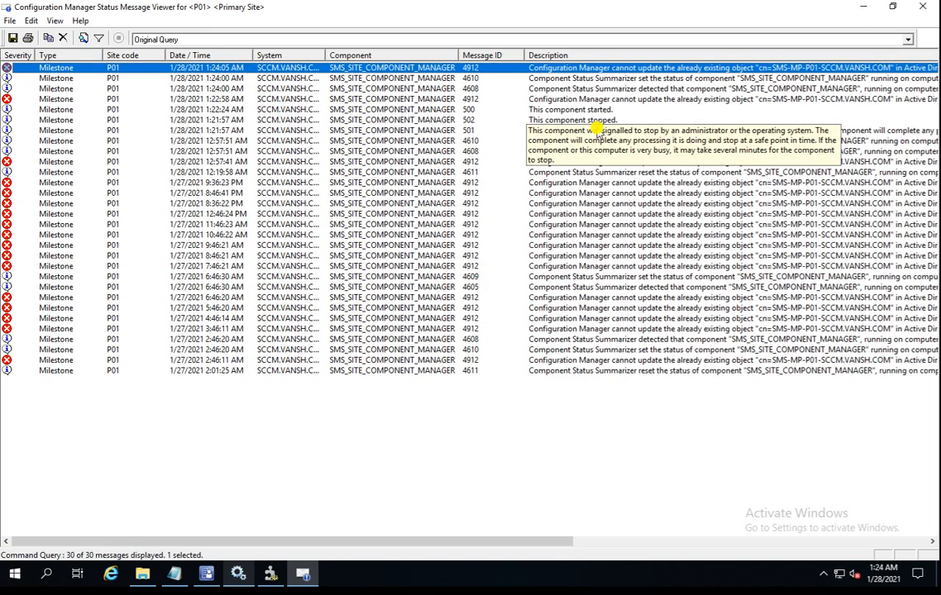
pyautogui.click(573, 98)
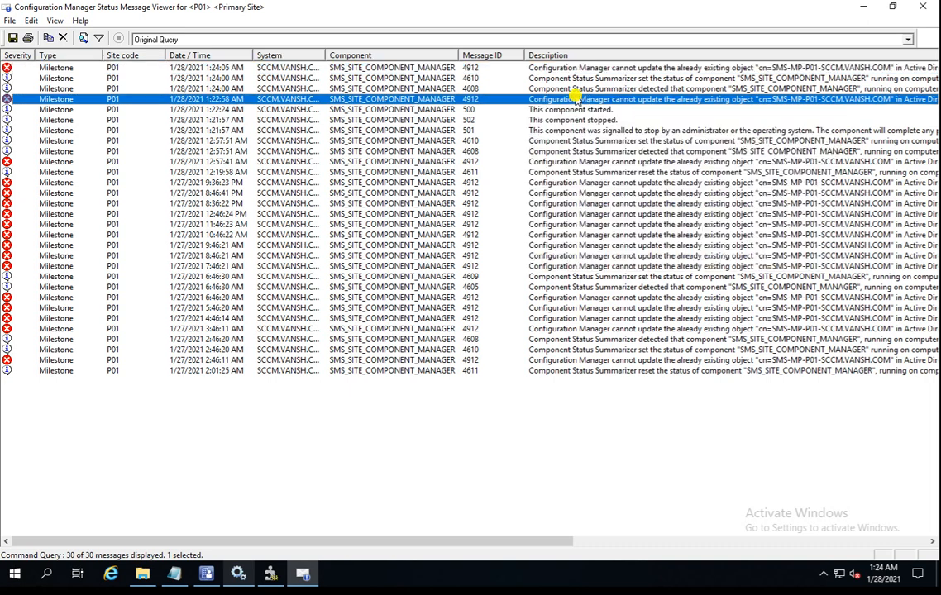
pyautogui.click(571, 78)
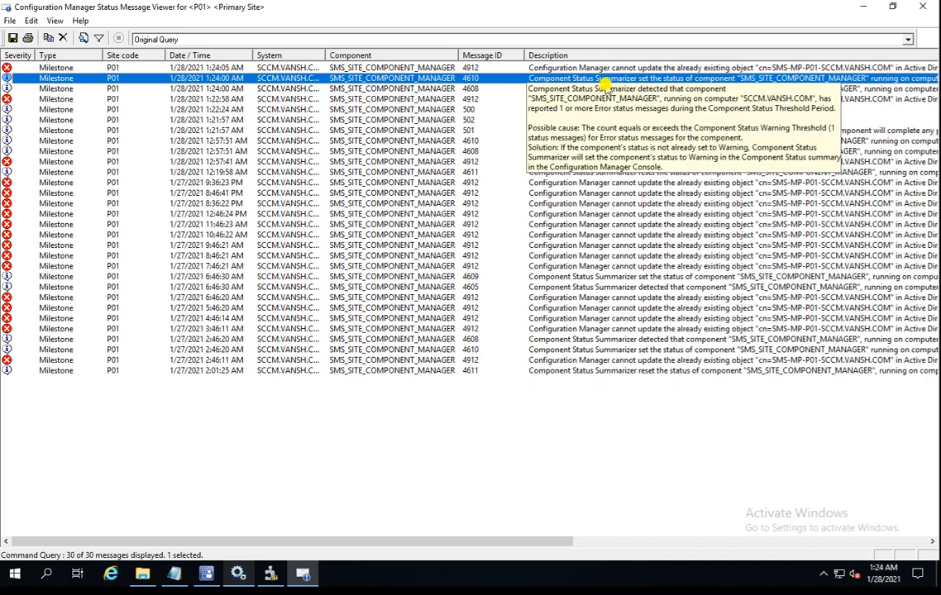
pyautogui.click(585, 70)
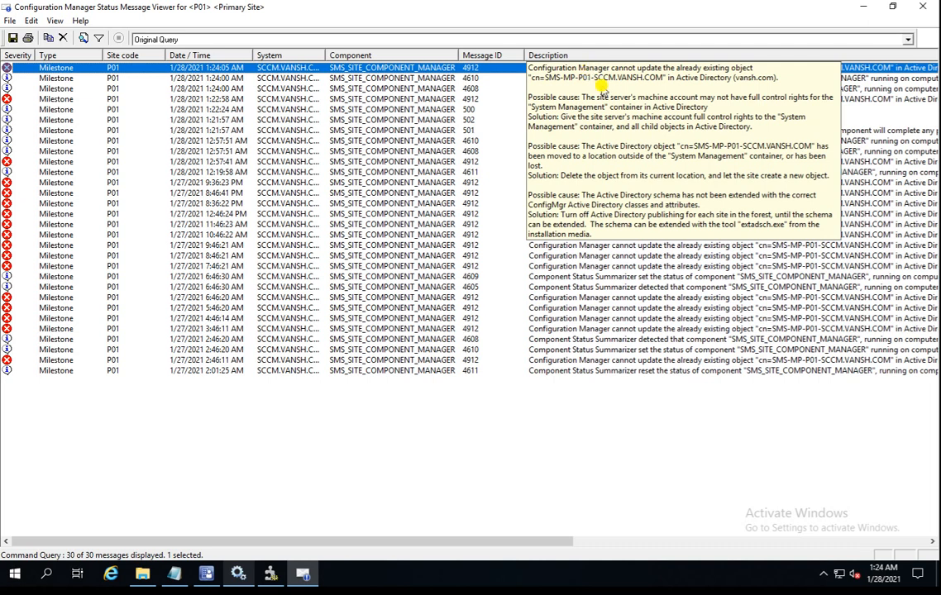
# Step: Reload the status messages, compare the newest 4629 message with the component stop and start entries, and refresh once more
pyautogui.press('F5')
pyautogui.press('F5')
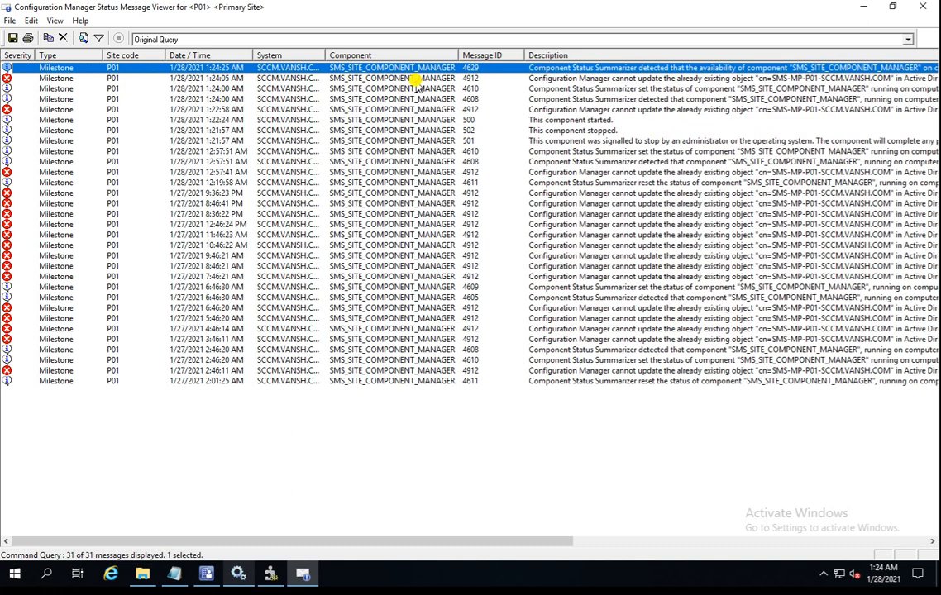
pyautogui.click(372, 77)
pyautogui.click(579, 70)
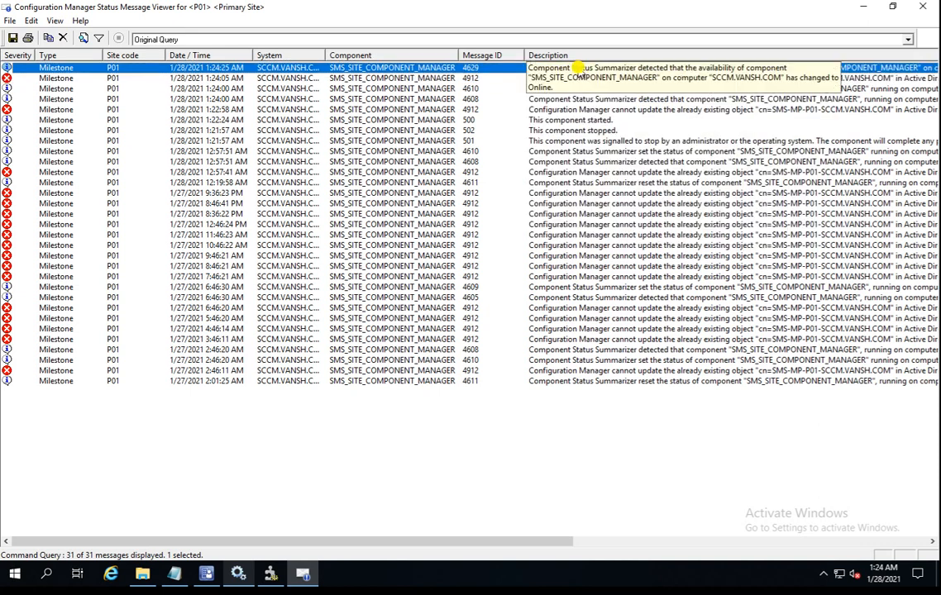
pyautogui.click(572, 130)
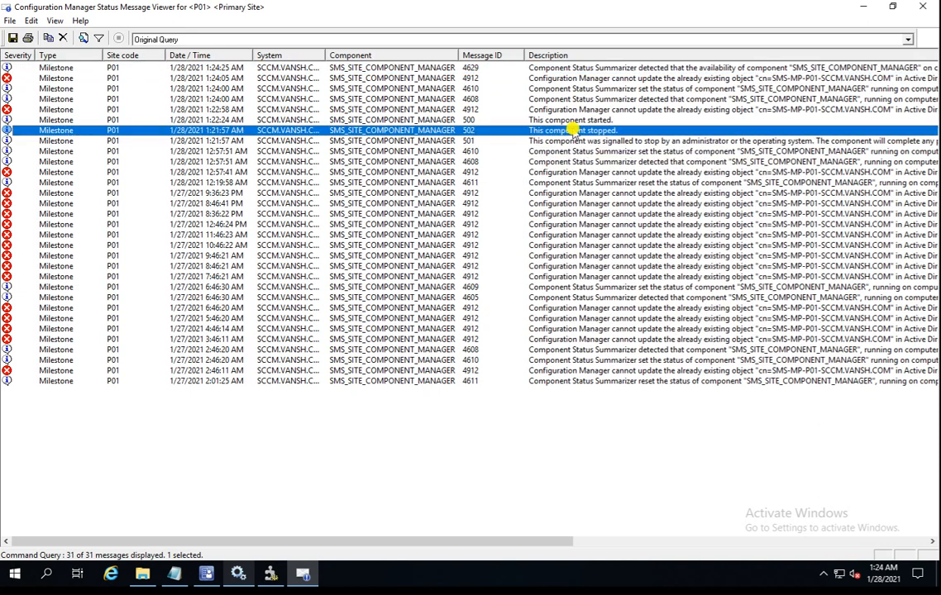
pyautogui.click(567, 121)
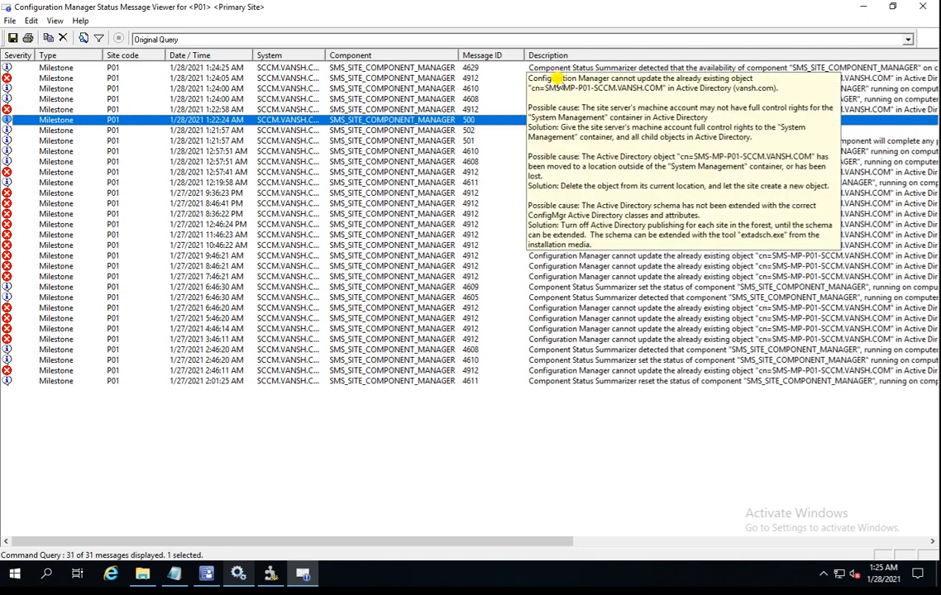
pyautogui.click(554, 71)
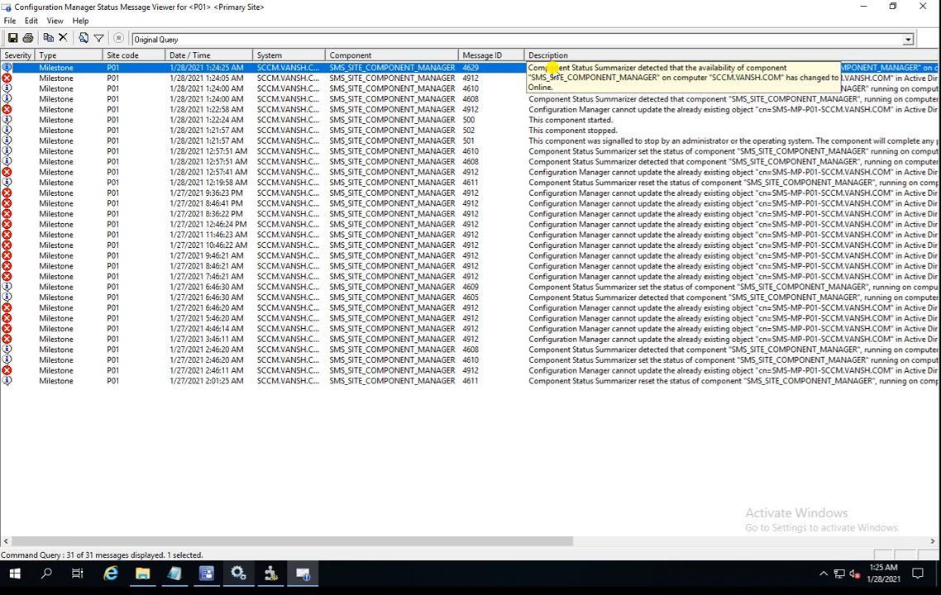
pyautogui.press('F5')
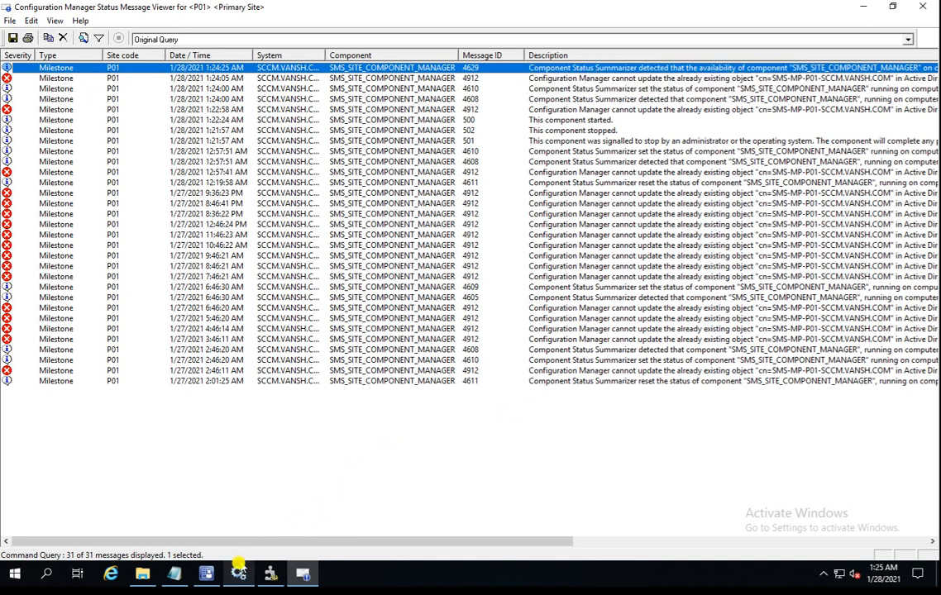
# Step: Switch to the Configuration Manager console, reopen Site Status and Component Status, and check the components with warnings
pyautogui.click(208, 576)
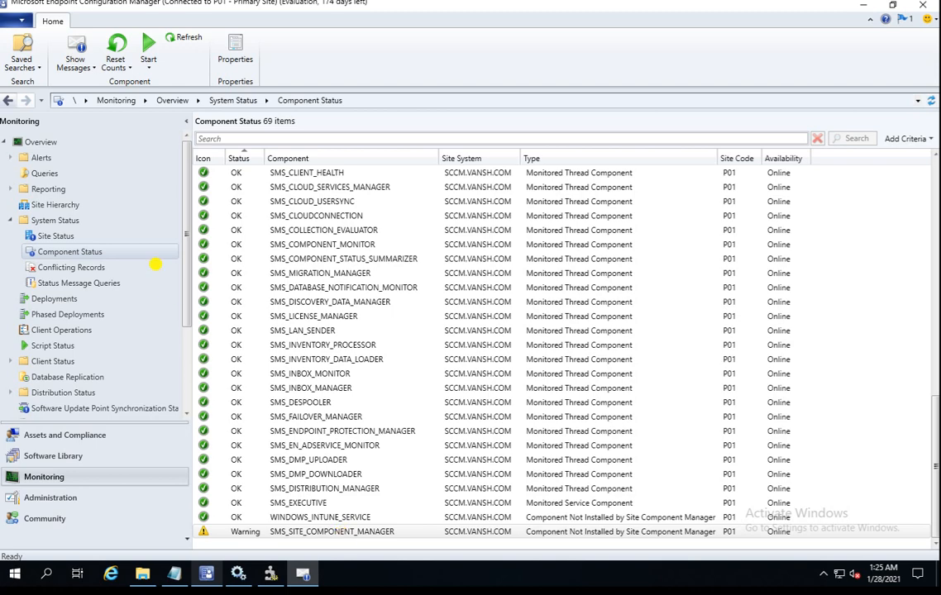
pyautogui.click(55, 238)
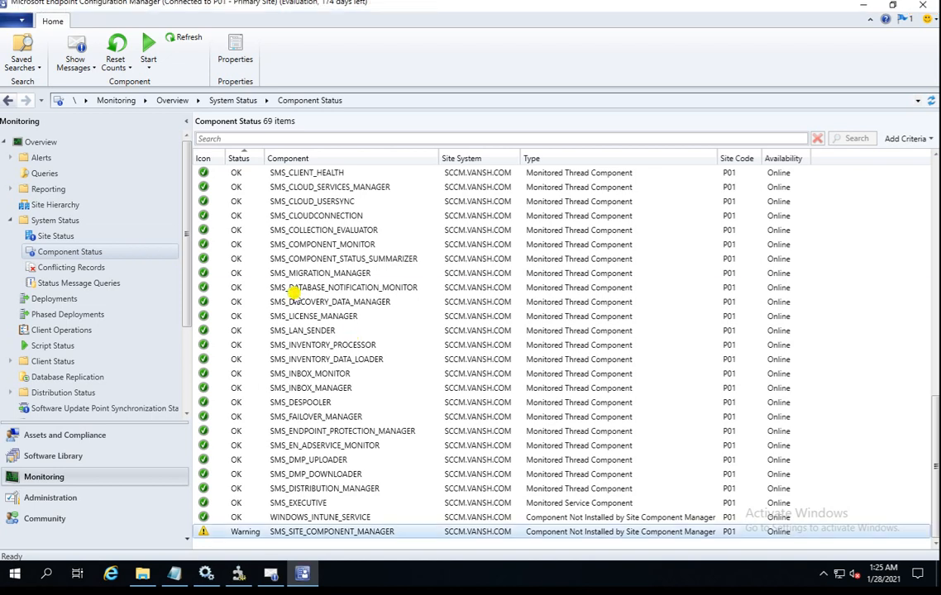
pyautogui.click(79, 251)
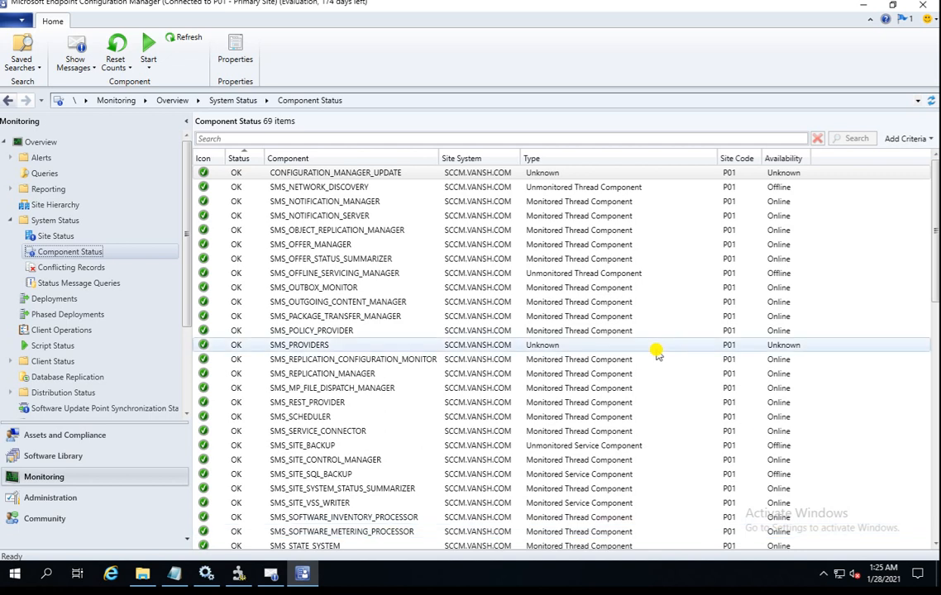
pyautogui.moveTo(932, 290); pyautogui.dragTo(931, 541)
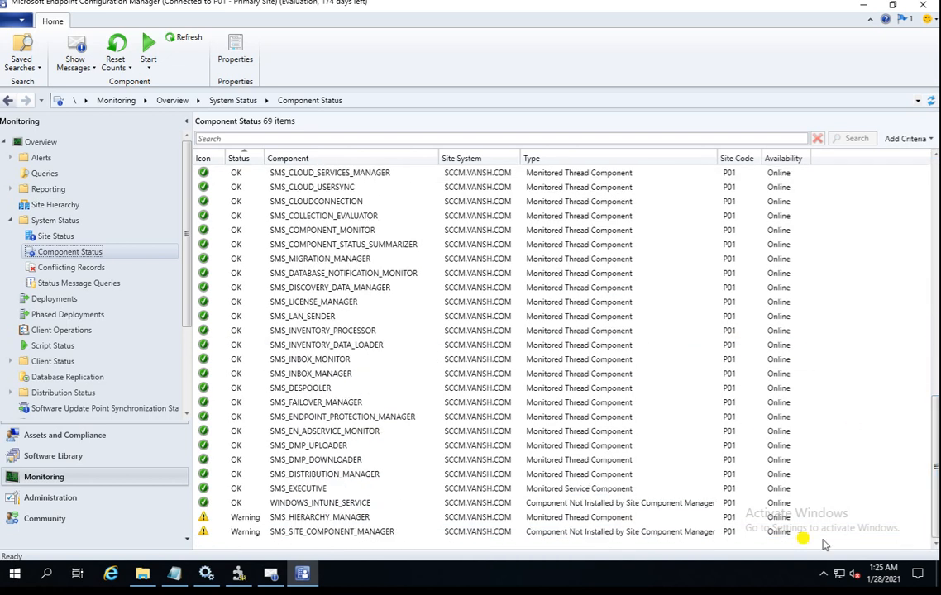
# Step: Reset all message counts for SMS_SITE_COMPONENT_MANAGER and refresh its component status
pyautogui.click(382, 533)
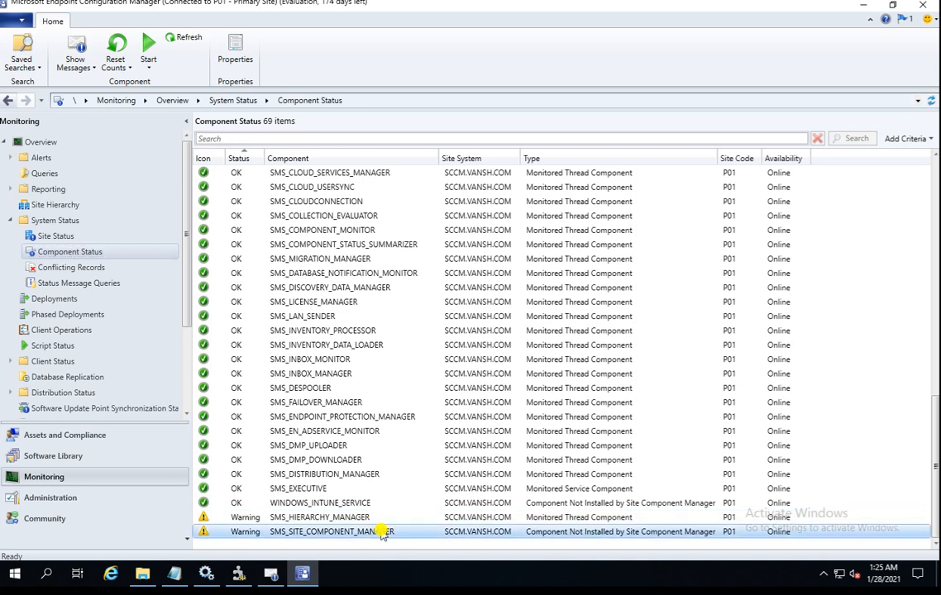
pyautogui.rightClick(382, 533)
pyautogui.moveTo(440, 489)
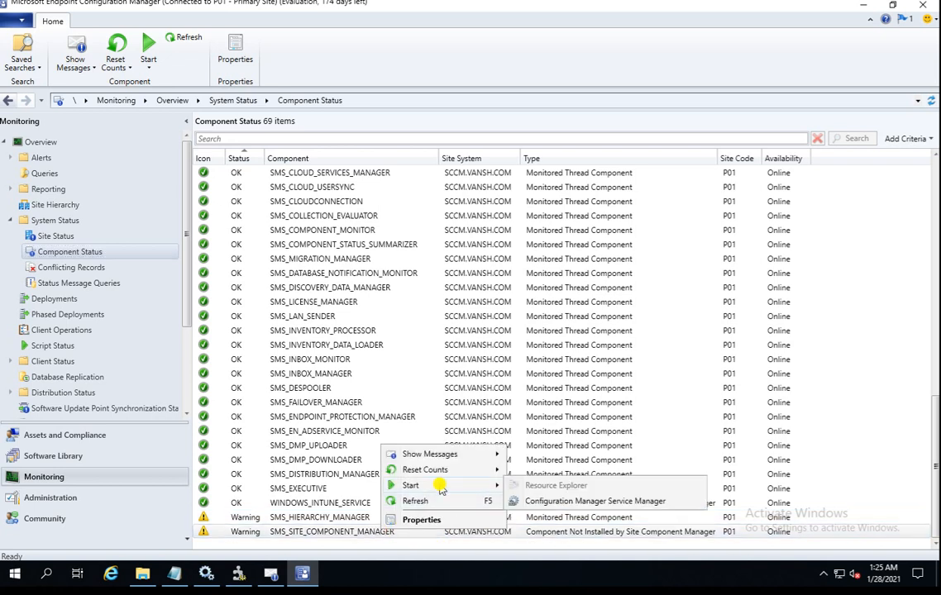
pyautogui.moveTo(435, 470)
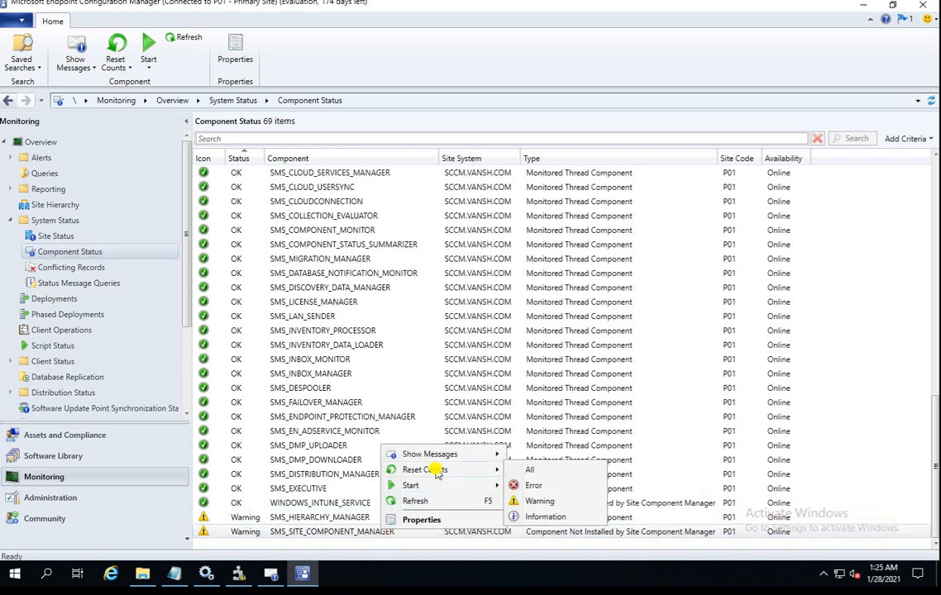
pyautogui.click(530, 470)
pyautogui.click(368, 516)
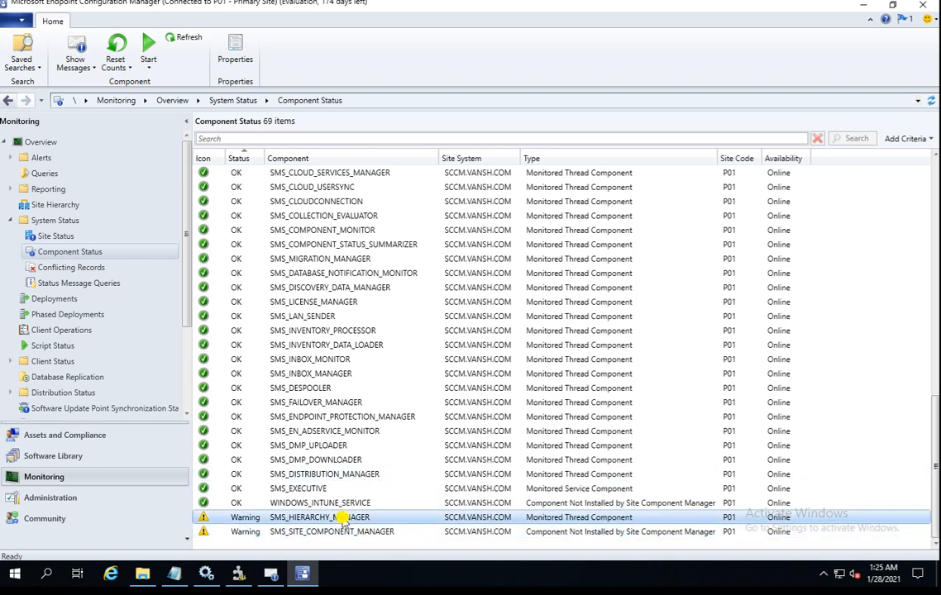
pyautogui.click(357, 531)
pyautogui.rightClick(357, 532)
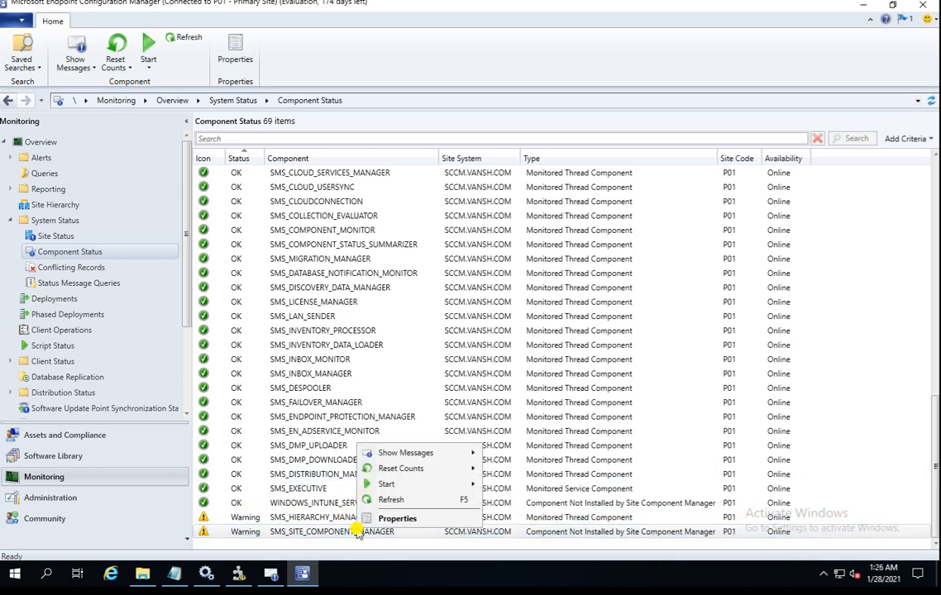
pyautogui.click(405, 500)
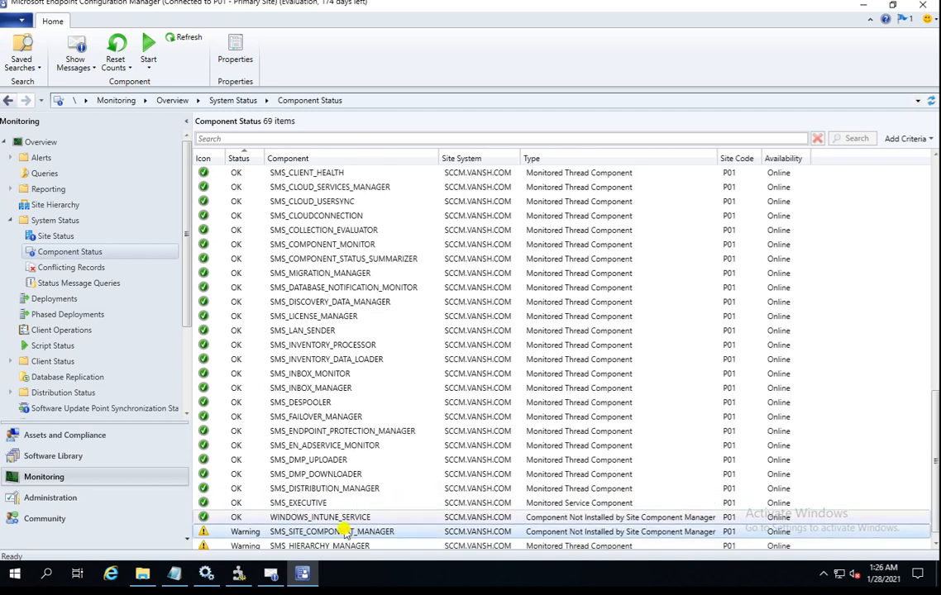
# Step: Switch back to the Status Message Viewer, refresh the list and read the latest SMS_SITE_COMPONENT_MANAGER message
pyautogui.moveTo(238, 560)
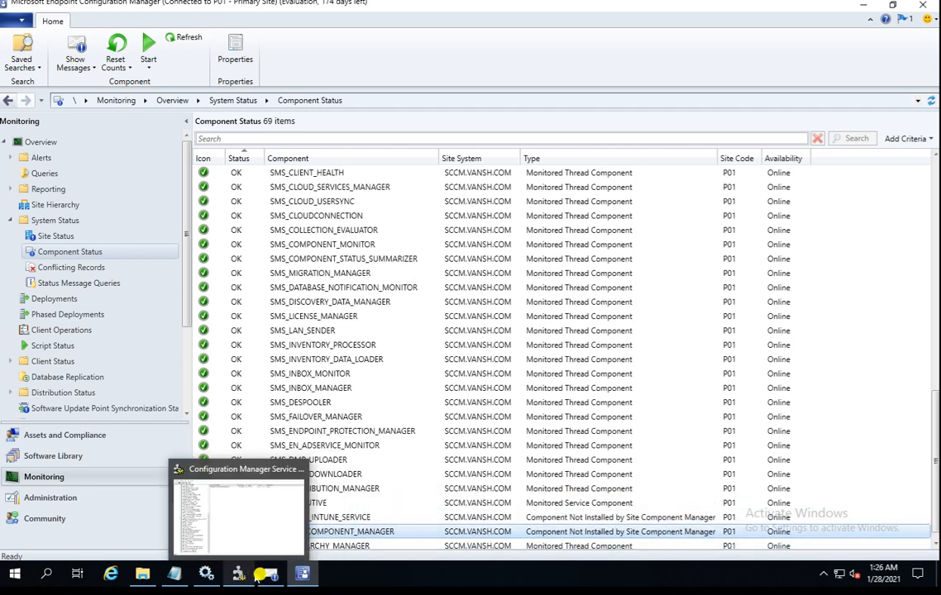
pyautogui.click(231, 510)
pyautogui.press('F5')
pyautogui.press('F5')
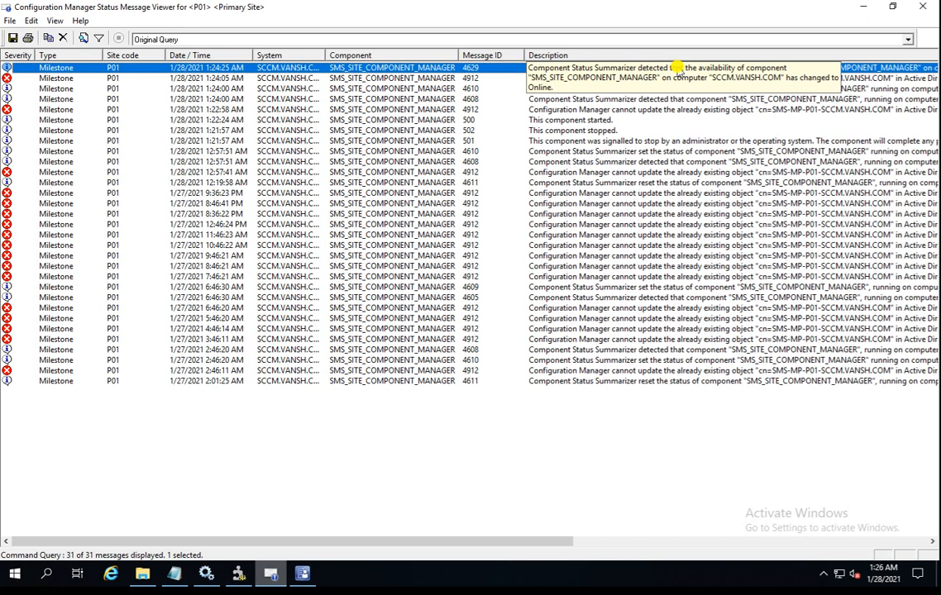
# Step: Return to the Configuration Manager console, reload Component Status by way of Site Status, and select SMS_HIERARCHY_MANAGER
pyautogui.click(865, 8)
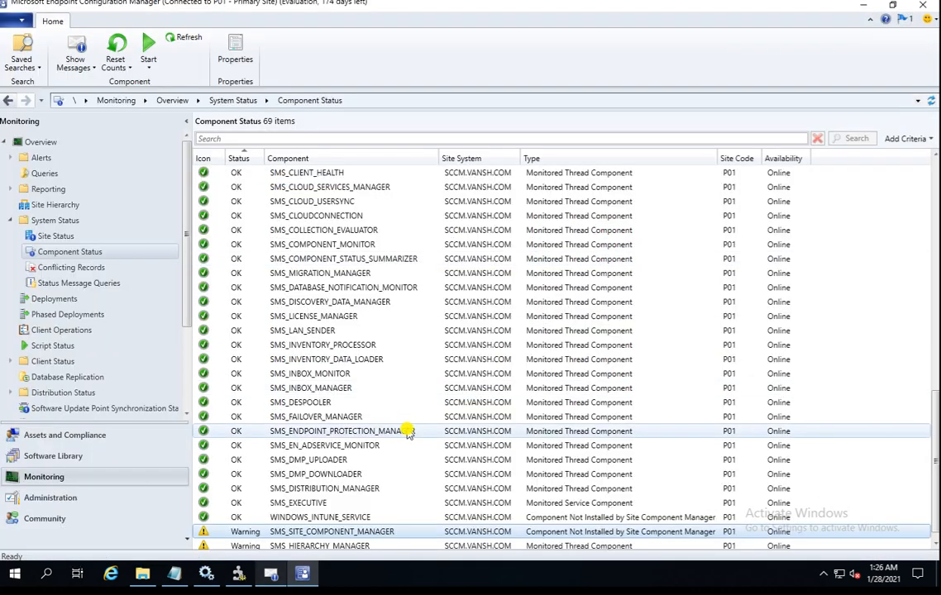
pyautogui.click(59, 236)
pyautogui.click(93, 253)
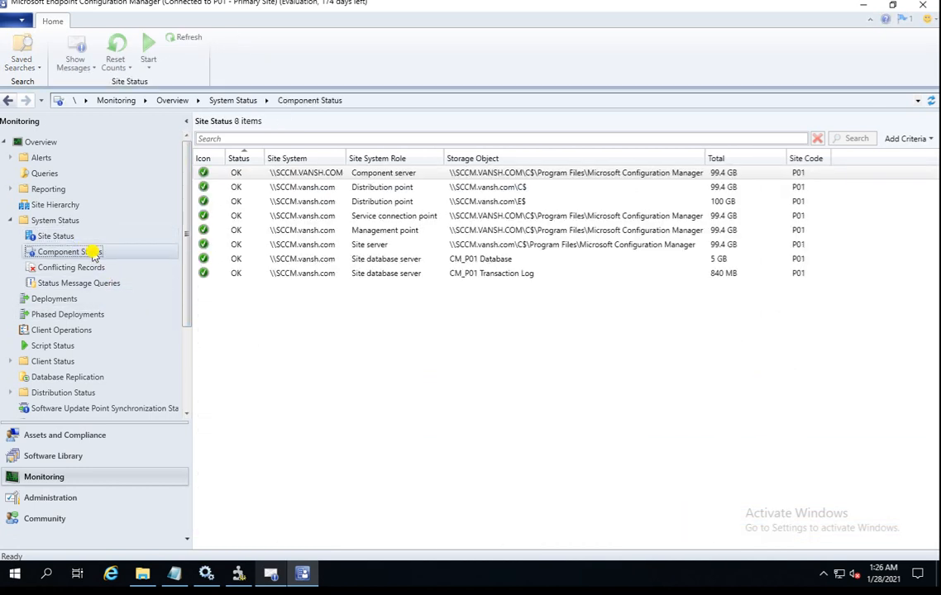
pyautogui.click(934, 529)
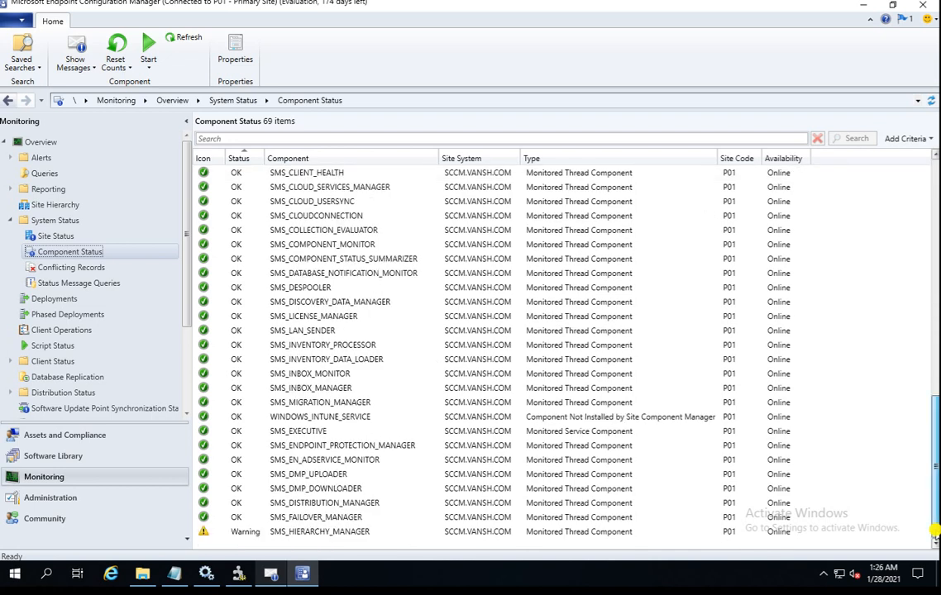
pyautogui.click(582, 530)
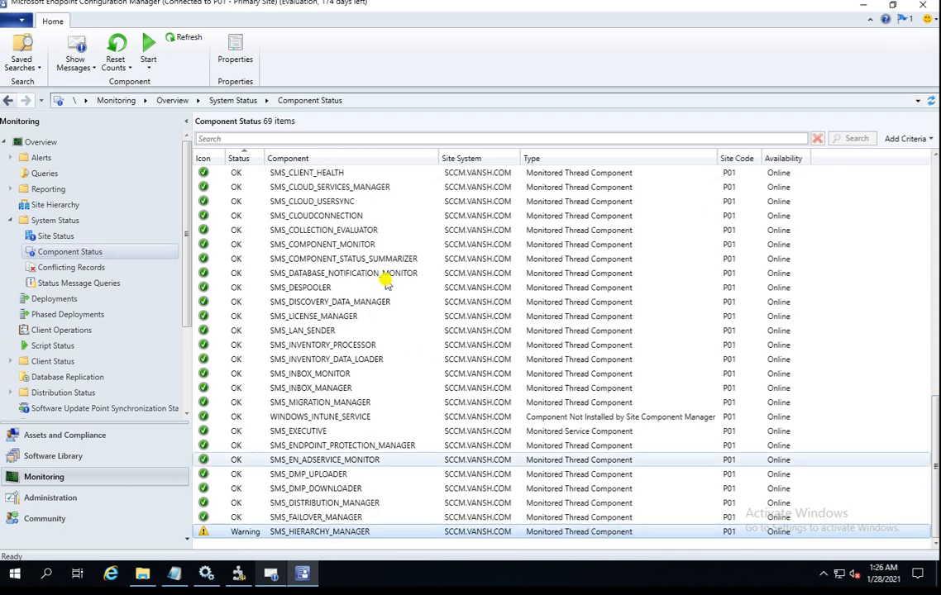
# Step: Sort the component list by component name and check the status of SMS_SITE_COMPONENT_MANAGER
pyautogui.click(332, 160)
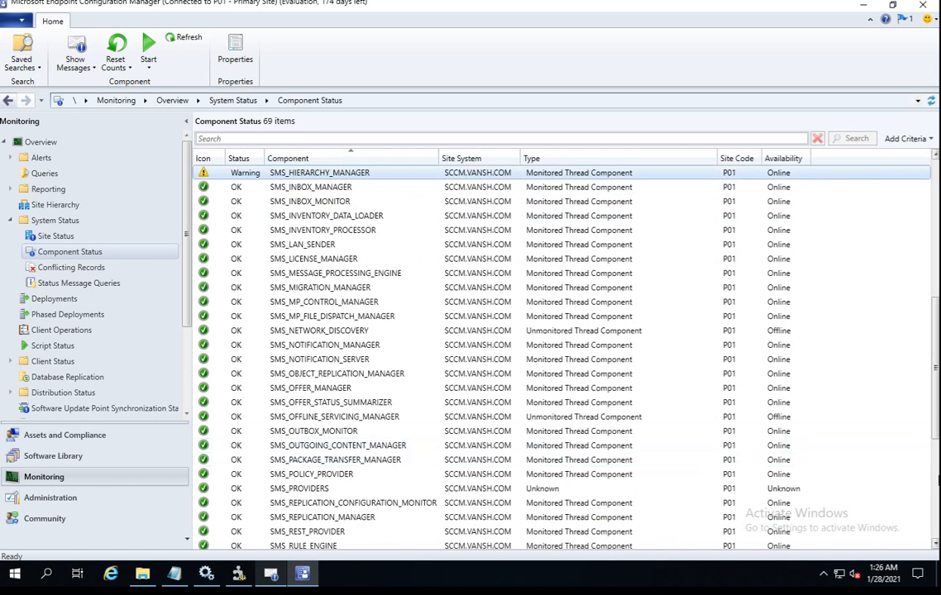
pyautogui.scroll(-6, 932, 503)
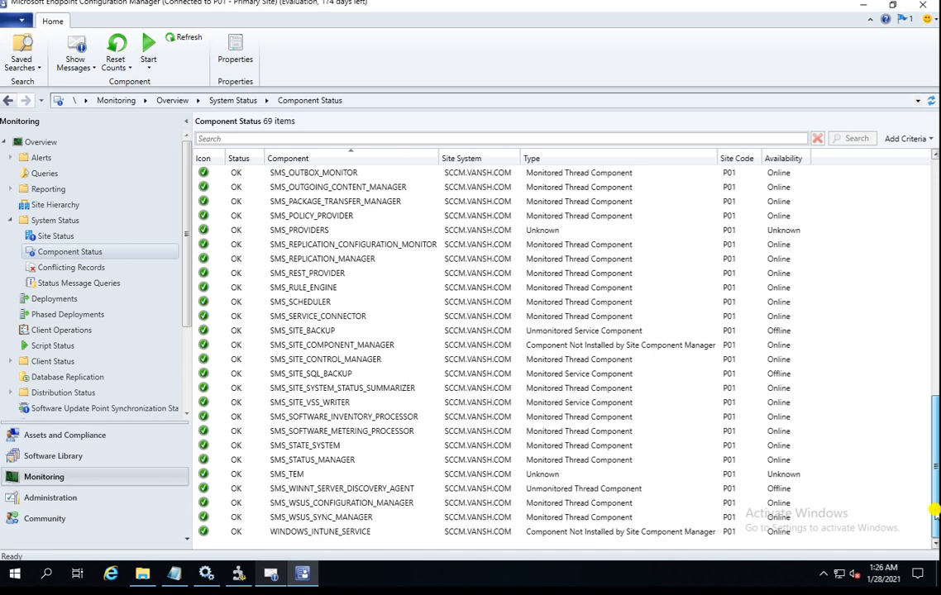
pyautogui.click(312, 431)
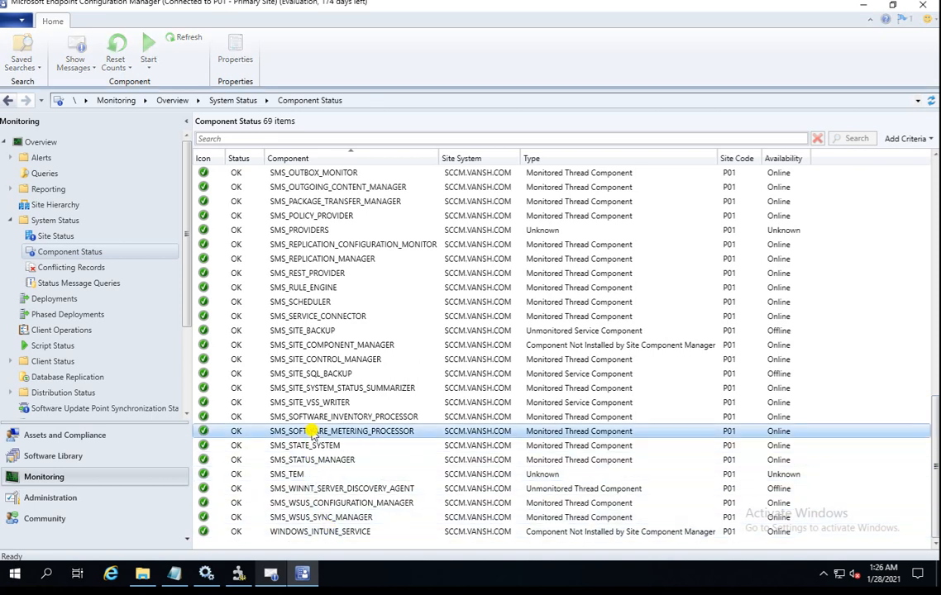
pyautogui.click(314, 345)
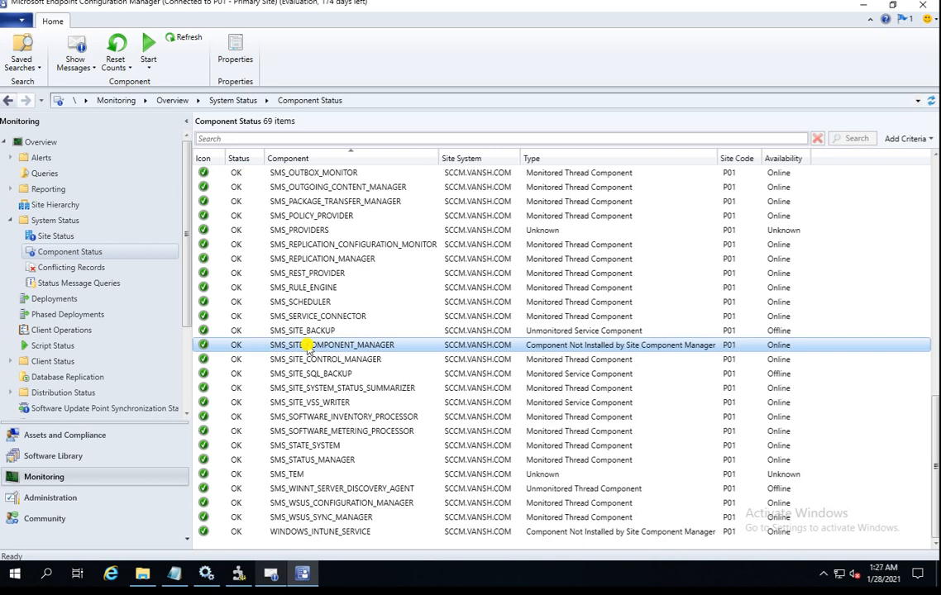
# Step: Show the status messages of SMS_WSUS_SYNC_MANAGER since 1 day ago, read the latest one and close the message viewer
pyautogui.click(339, 517)
pyautogui.rightClick(343, 518)
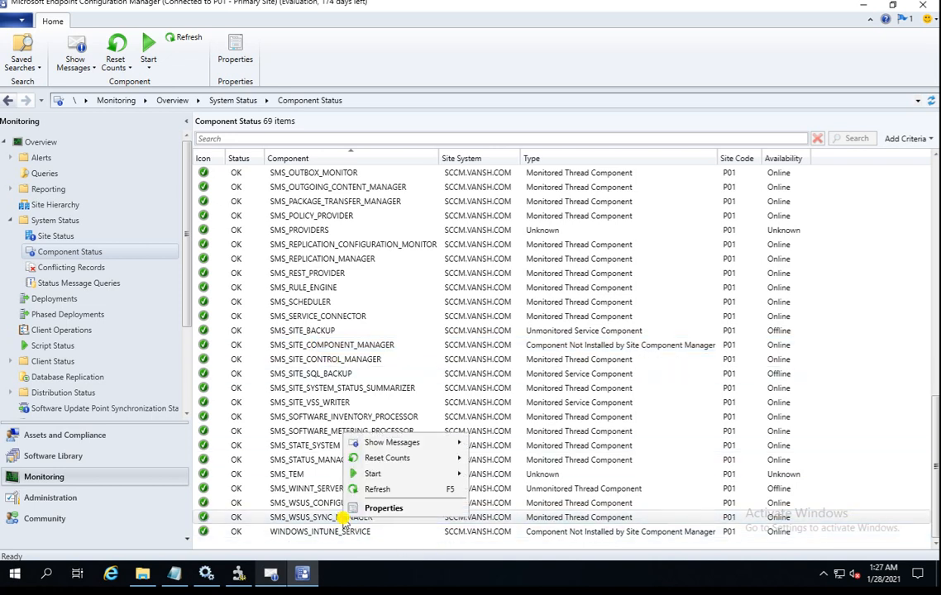
pyautogui.moveTo(391, 444)
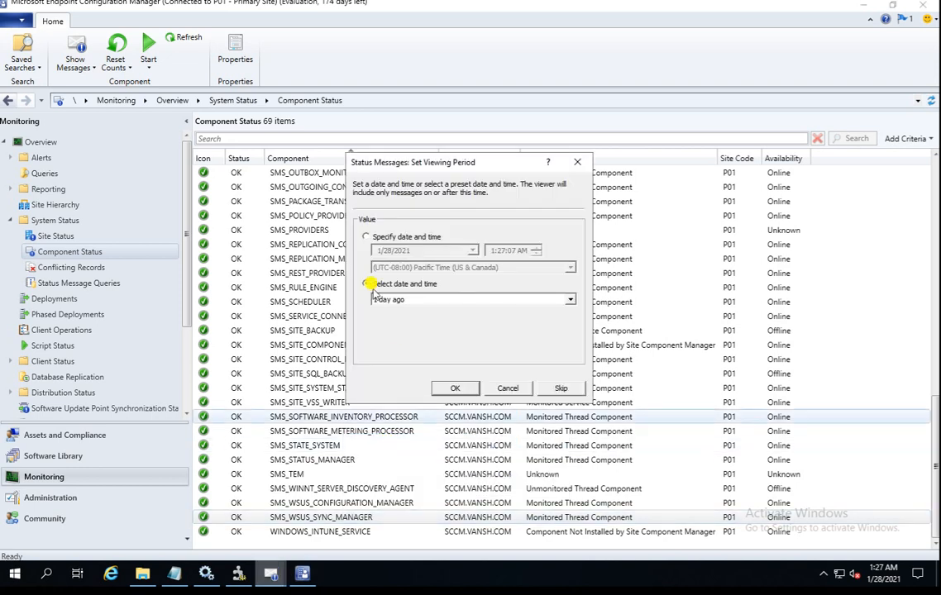
pyautogui.click(456, 388)
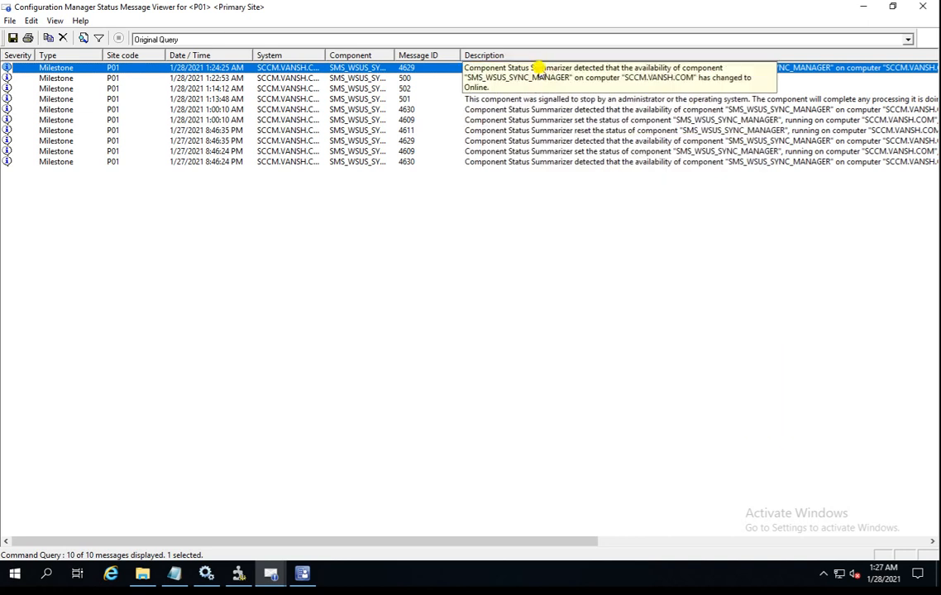
pyautogui.click(923, 6)
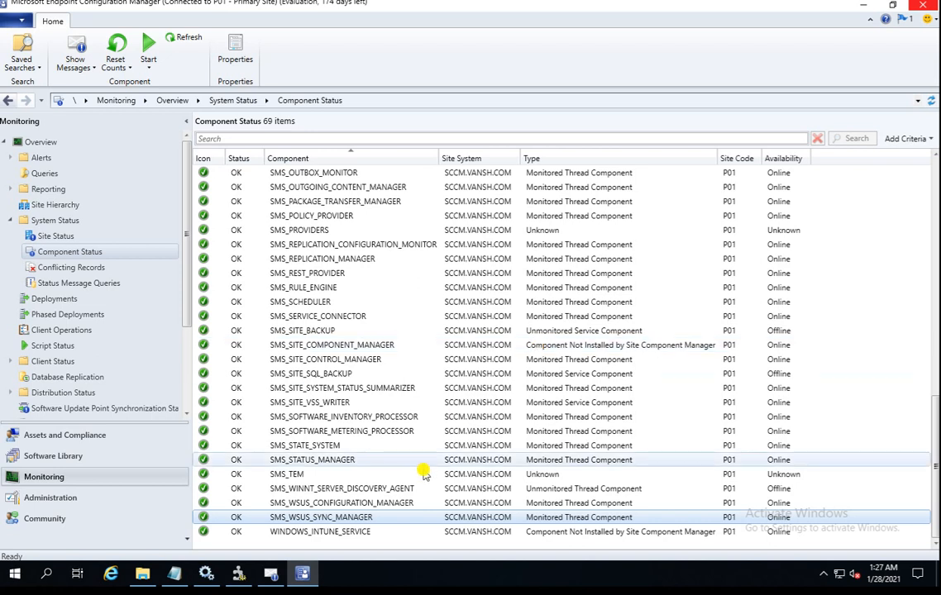
# Step: Check the type and availability of SMS_SERVICE_CONNECTOR, SMS_SITE_SQL_BACKUP and SMS_SITE_SYSTEM_STATUS_SUMMARIZER
pyautogui.click(326, 317)
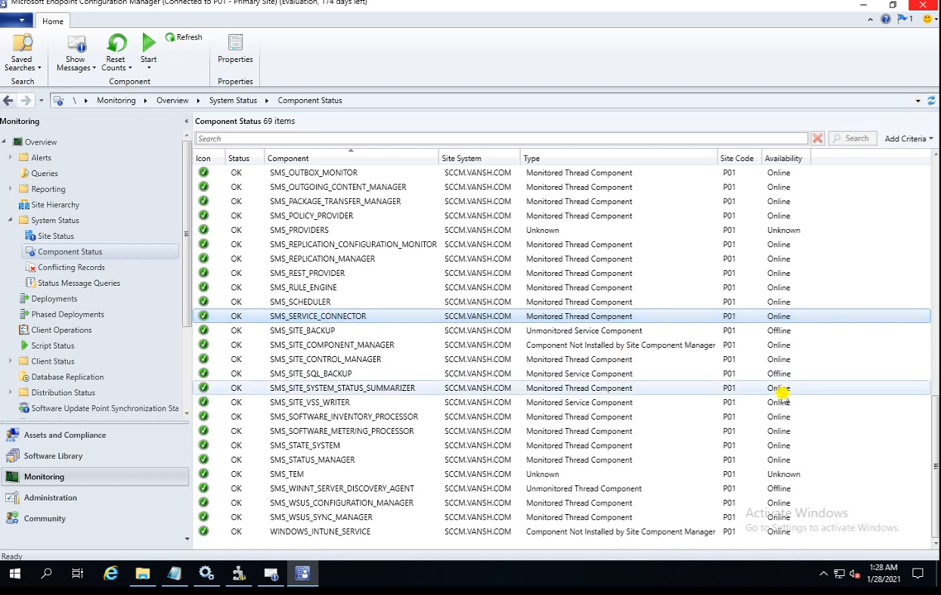
pyautogui.click(542, 375)
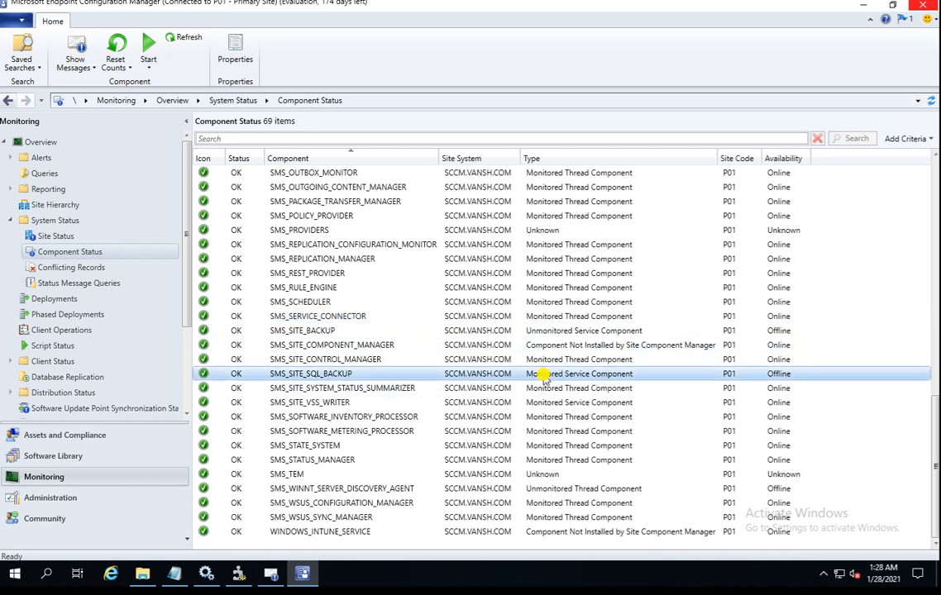
pyautogui.click(548, 390)
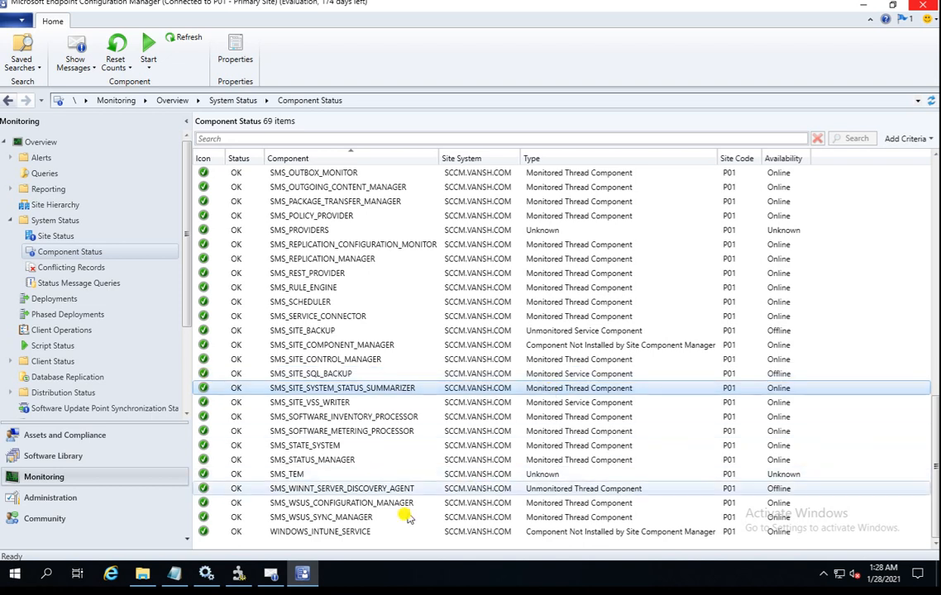
# Step: Switch to Configuration Manager Service Manager, look over the server's component list and close the program
pyautogui.click(238, 573)
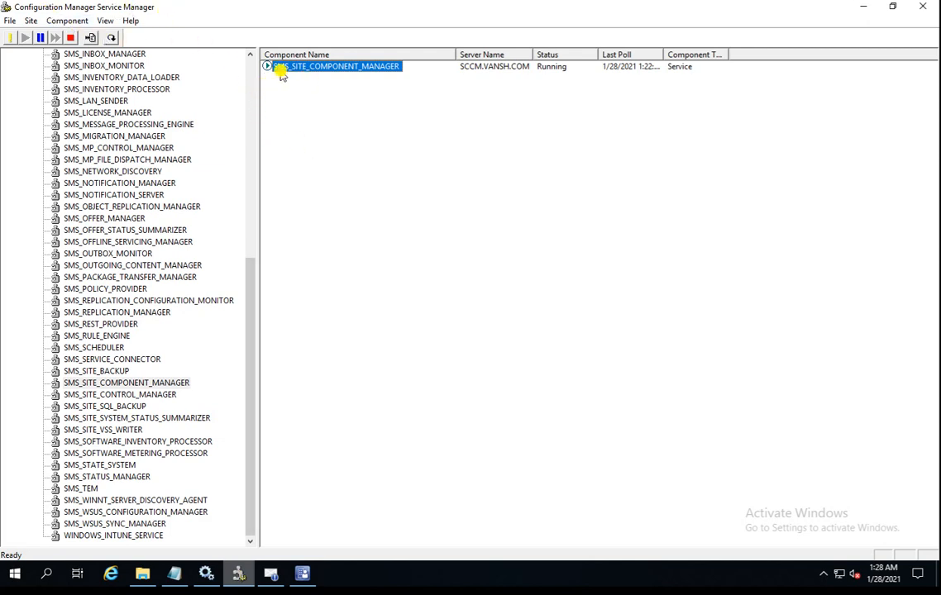
pyautogui.click(249, 69)
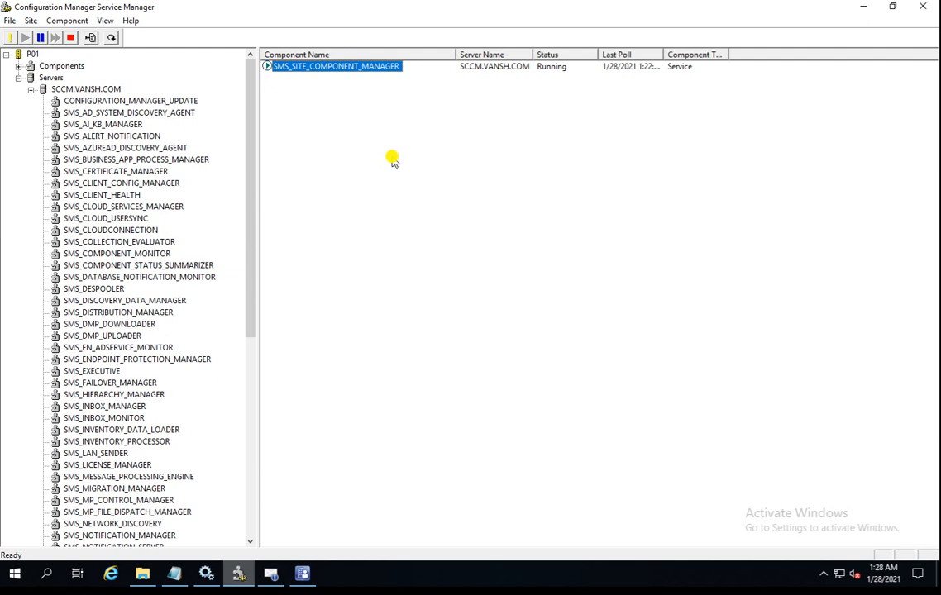
pyautogui.click(923, 7)
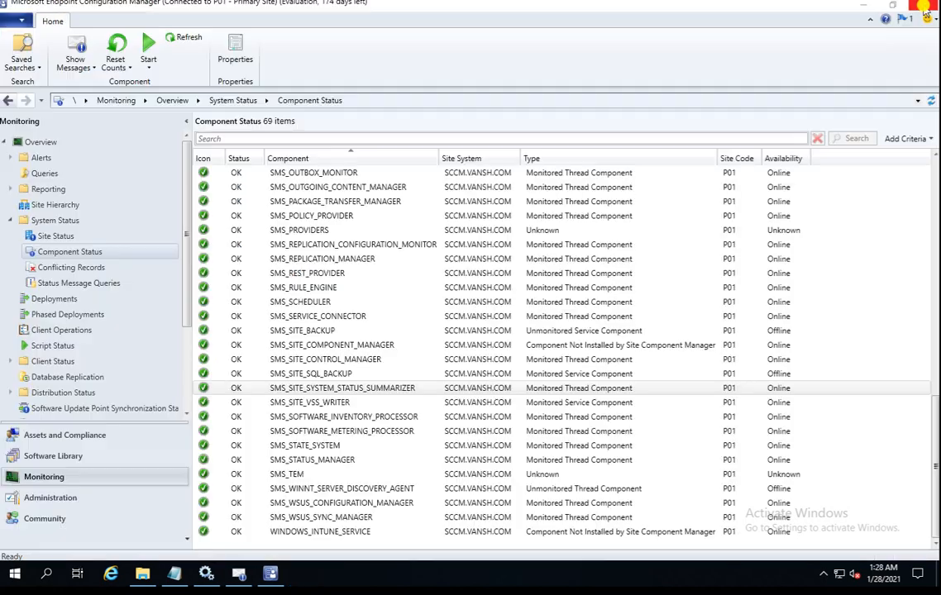
# Step: Review Site Status in the Configuration Manager console, reopen Component Status and check SMS_AD_SYSTEM_DISCOVERY_AGENT
pyautogui.click(73, 237)
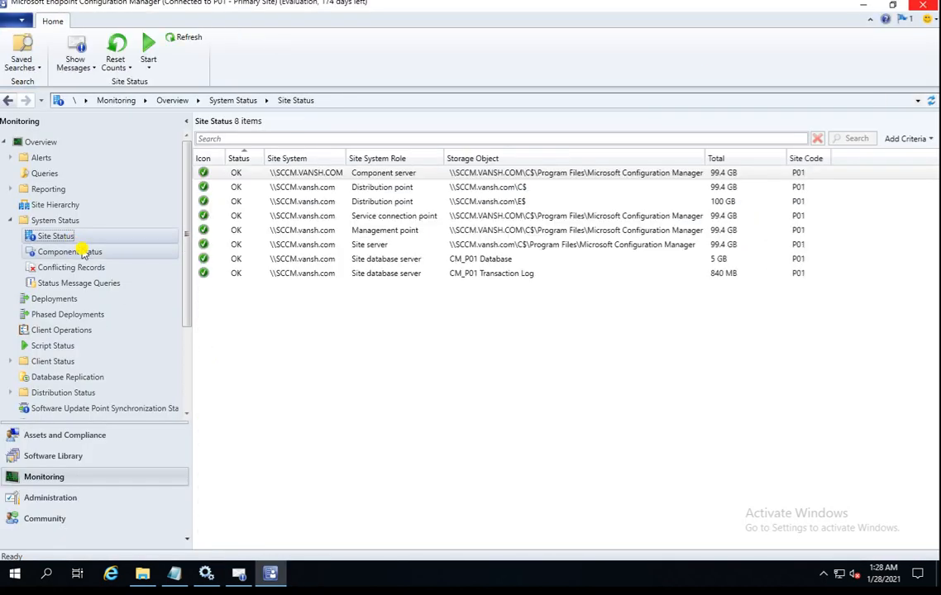
pyautogui.click(87, 252)
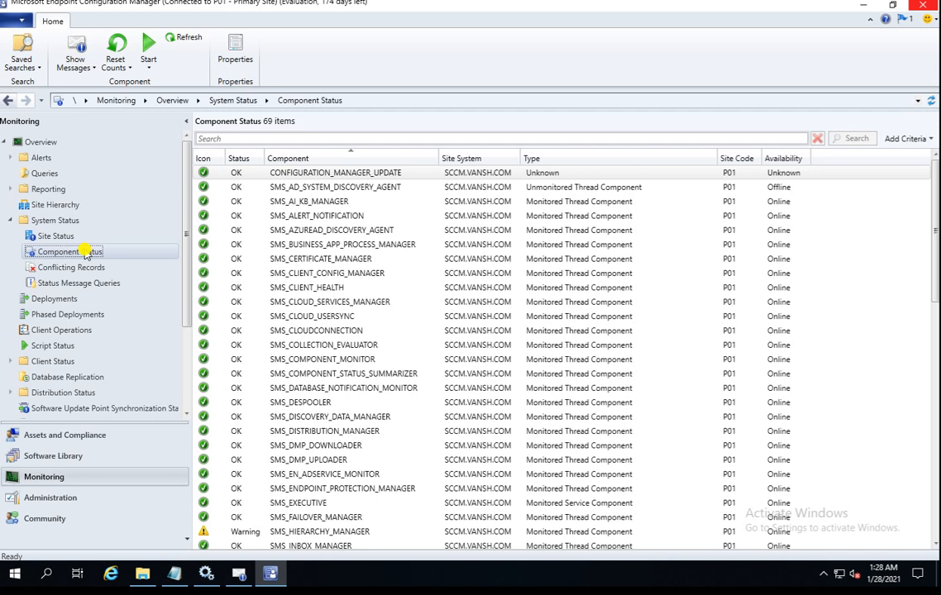
pyautogui.click(334, 185)
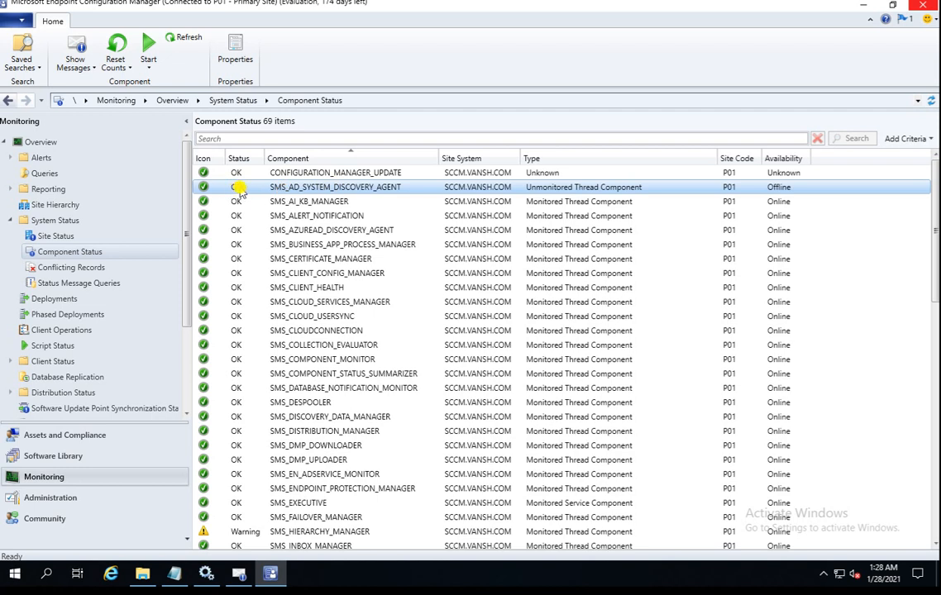